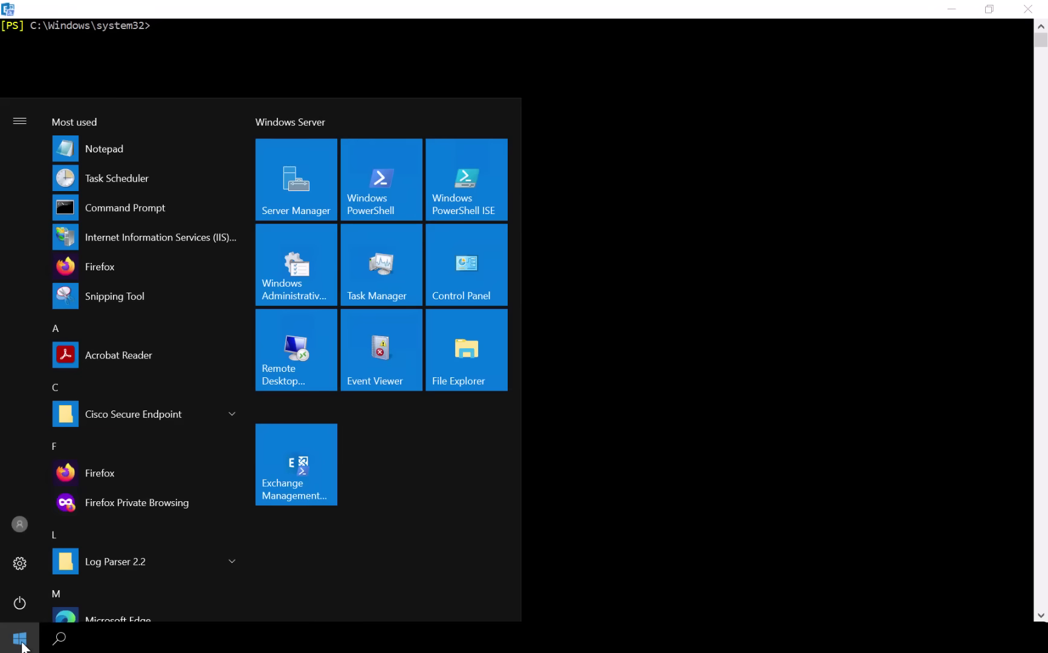
Open the Windows Update settings on the server and check for new updates.
text(update)
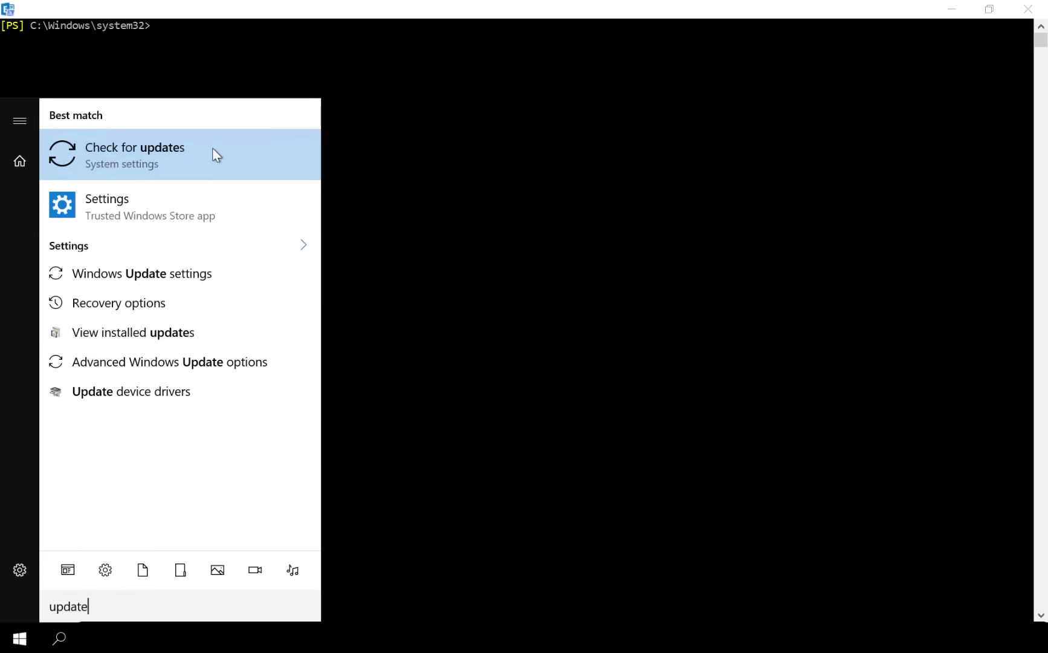
click(212, 148)
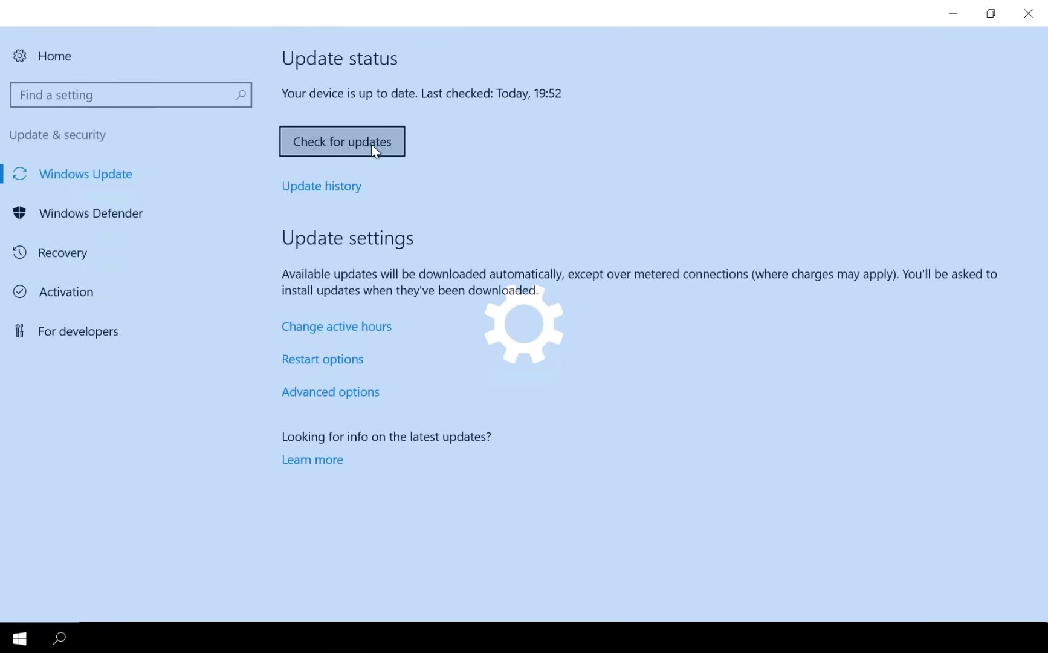
click(373, 145)
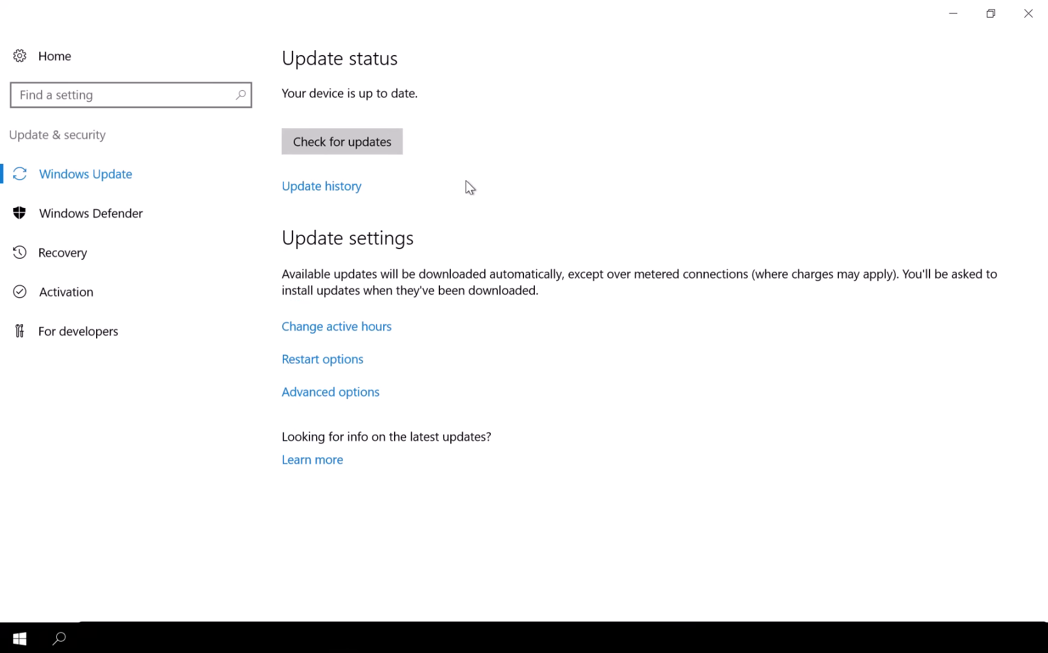
Open the installed updates list via appwiz.cpl, inspect security updates KB5061010 and KB5060954, and close the update windows.
key(super+r)
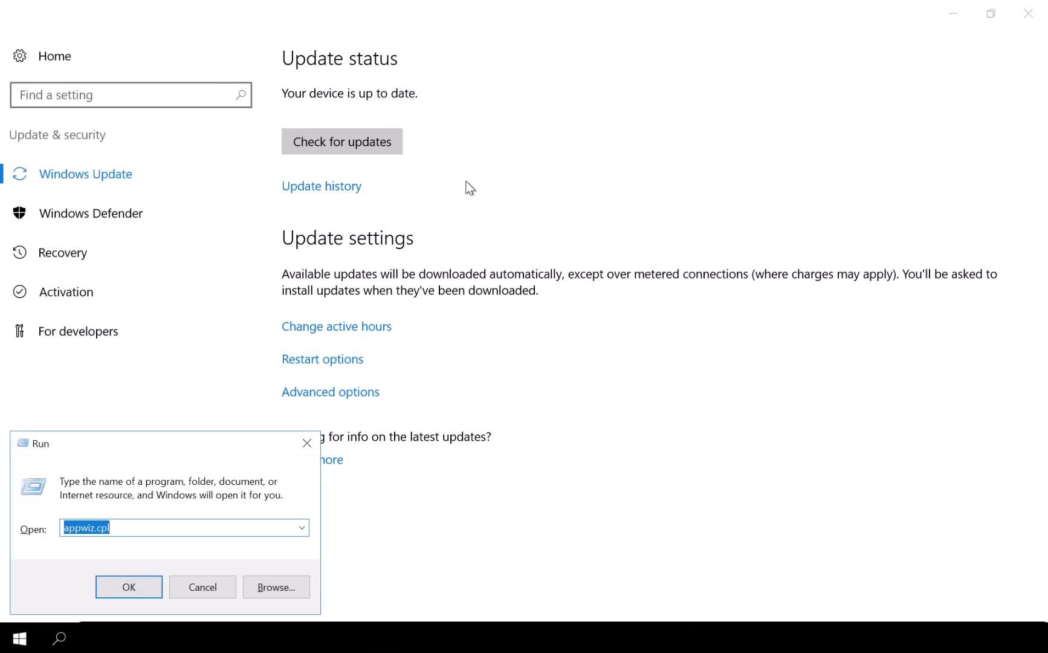
key(Return)
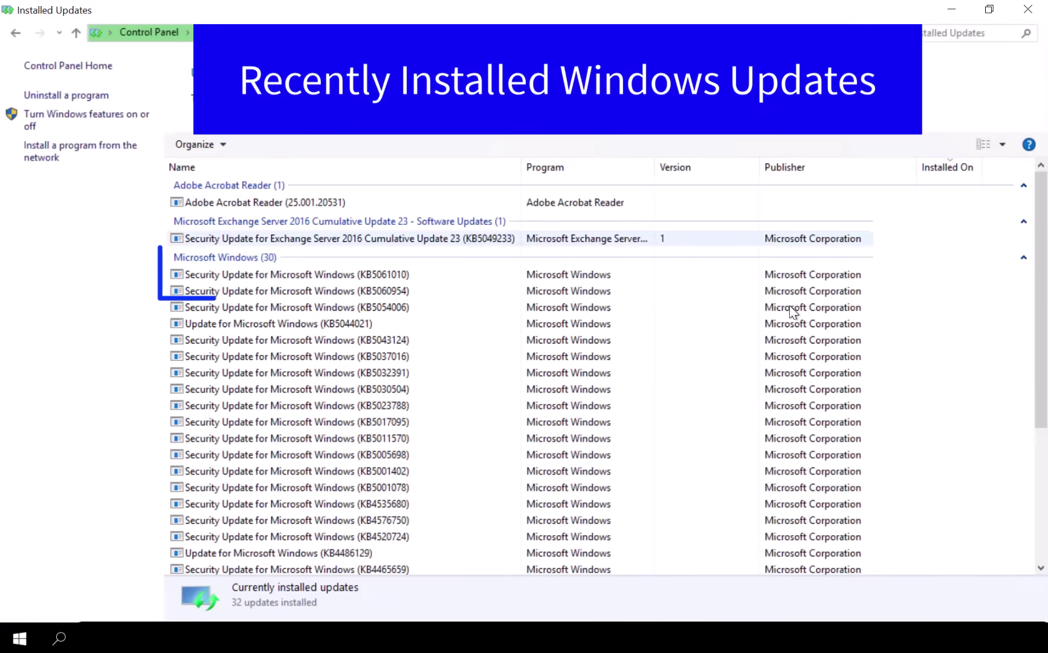
click(390, 276)
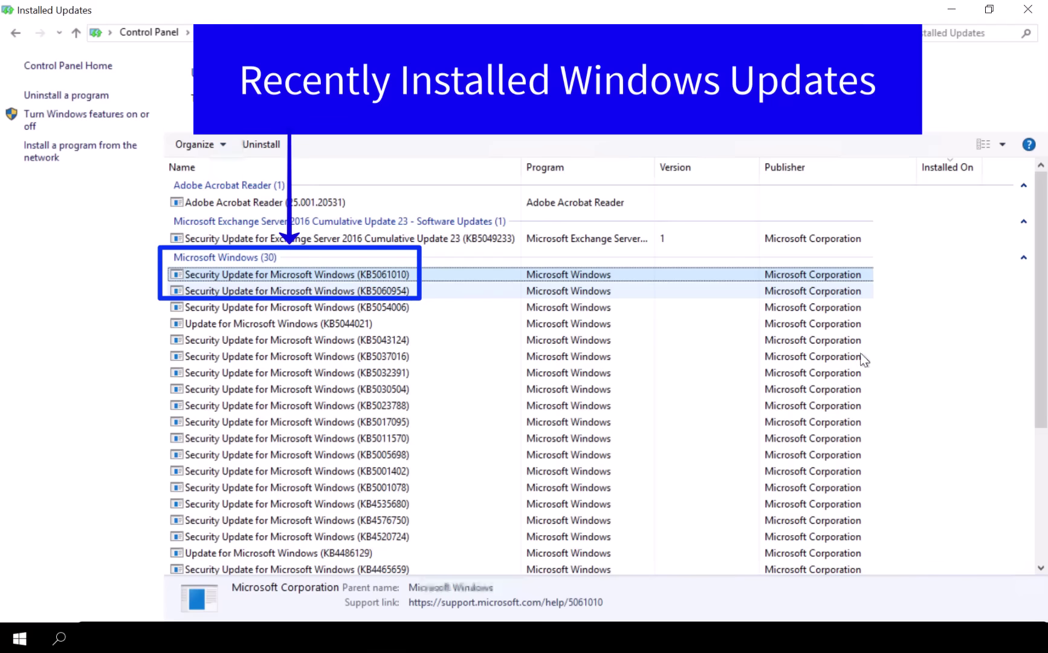
key(Down)
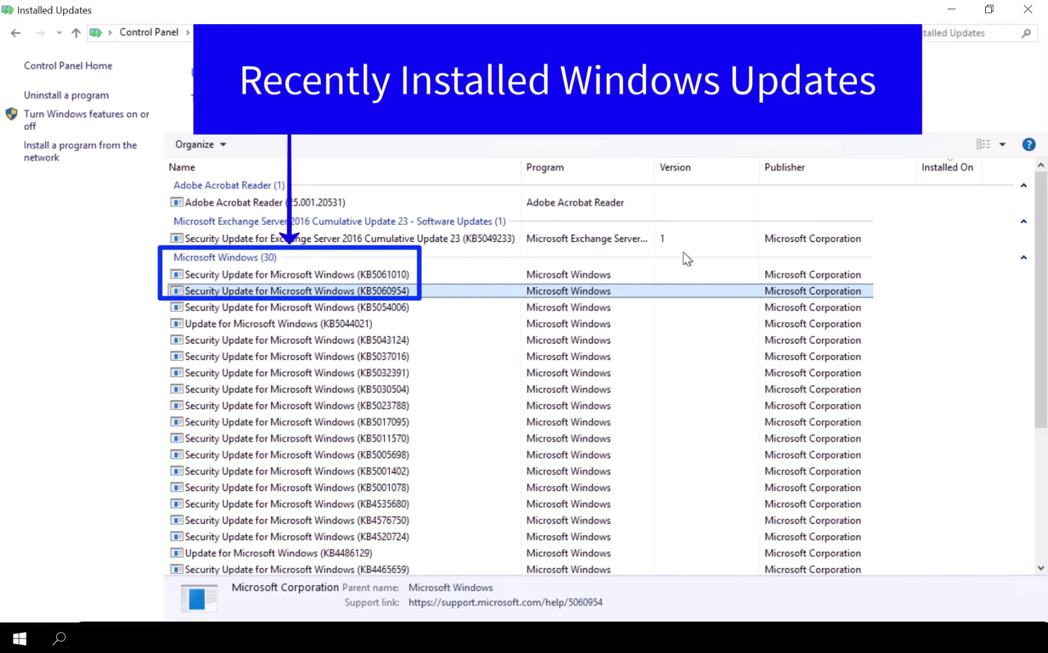
click(1028, 10)
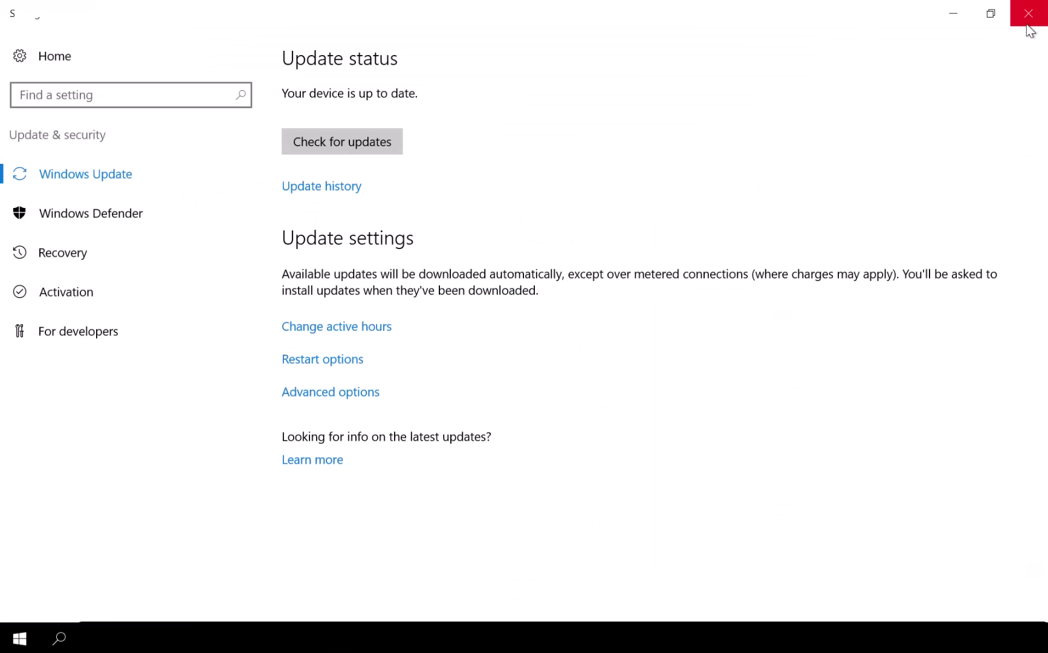
click(1026, 26)
Change the shell's working directory to C:\temp and clear the console.
text(cd c:)
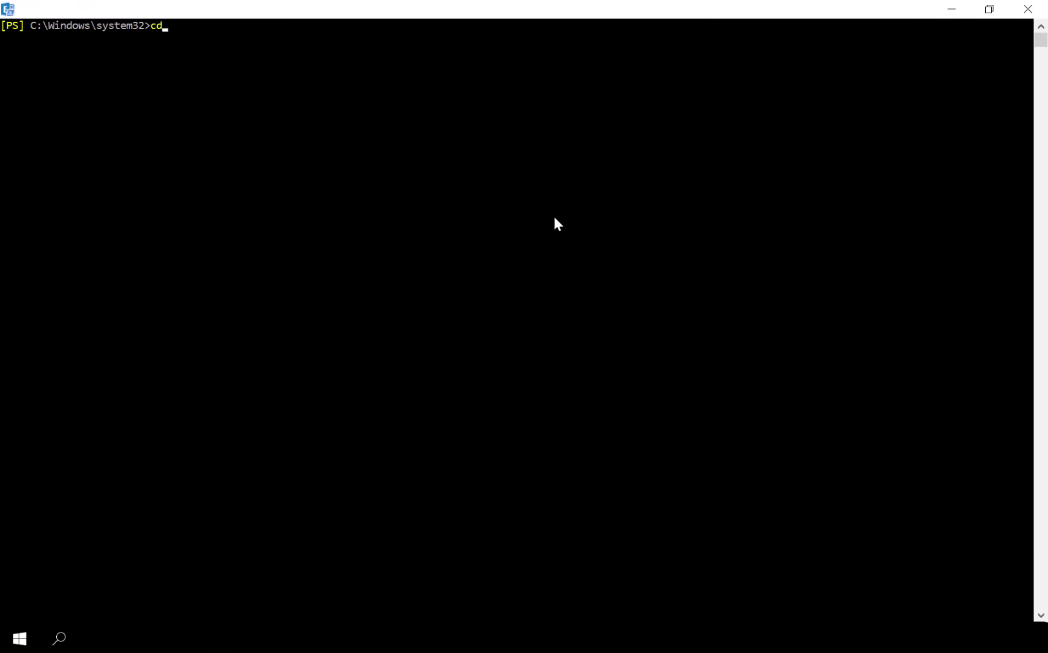
text(\temp)
key(Tab)
key(Return)
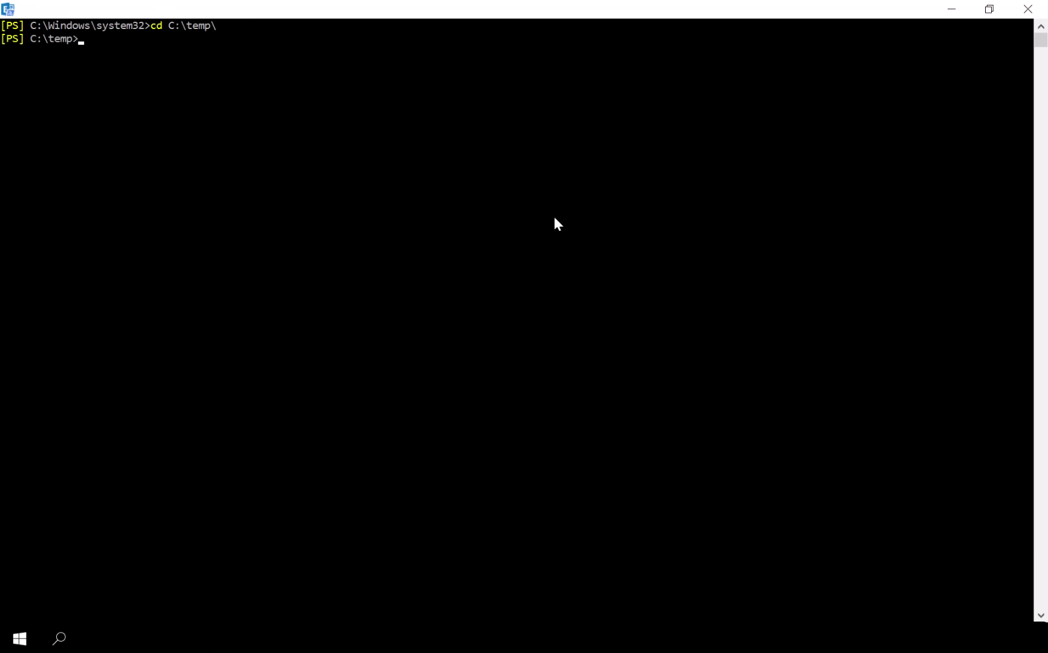
text(cls)
key(Return)
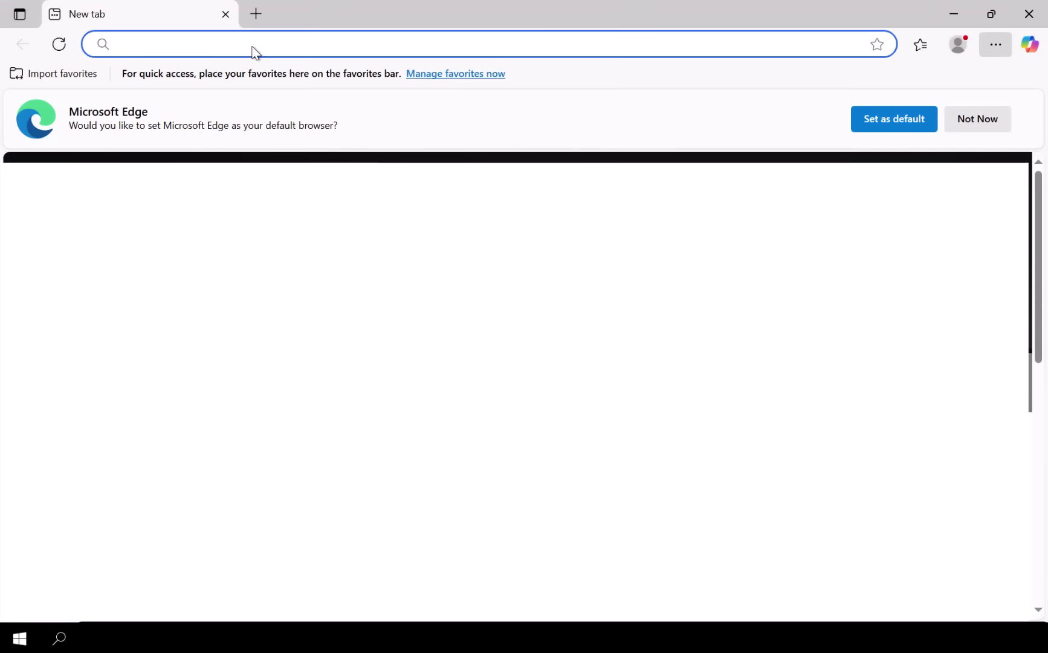
text(https://microsoft.github.io/CSS-Exchange/Setup/SetupAssist/)
key(Return)
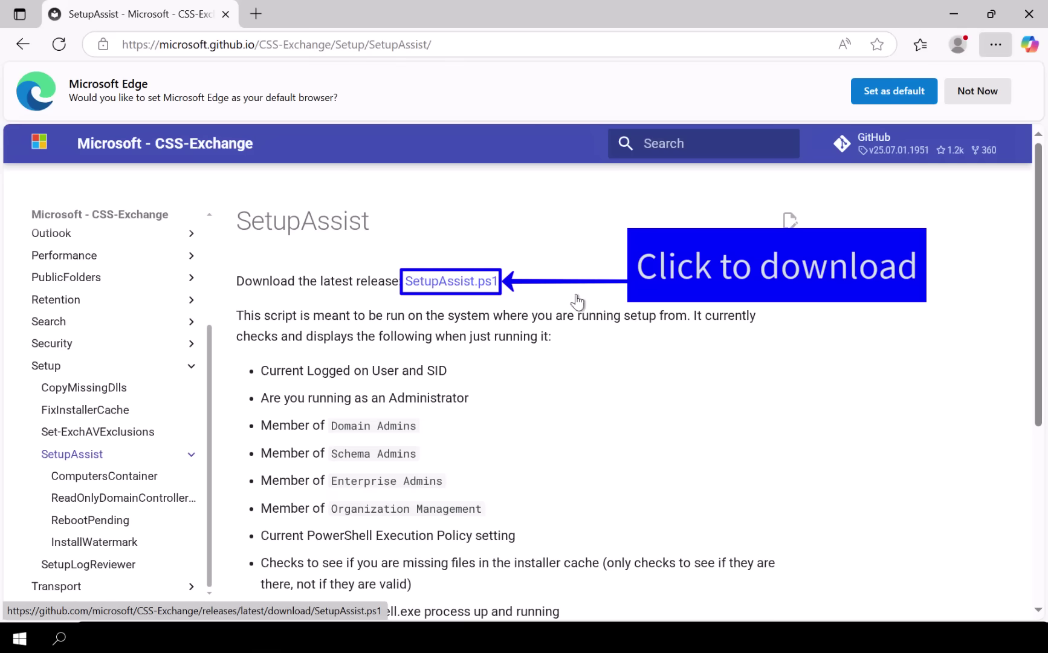
scroll(847, 322, down, 3)
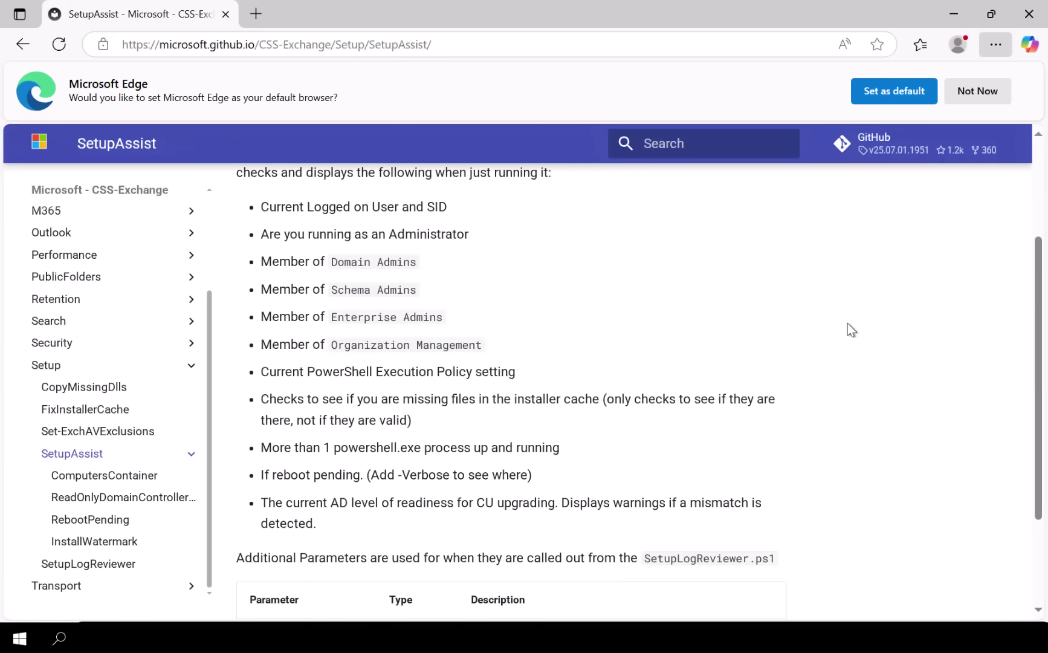
scroll(847, 324, down, 3)
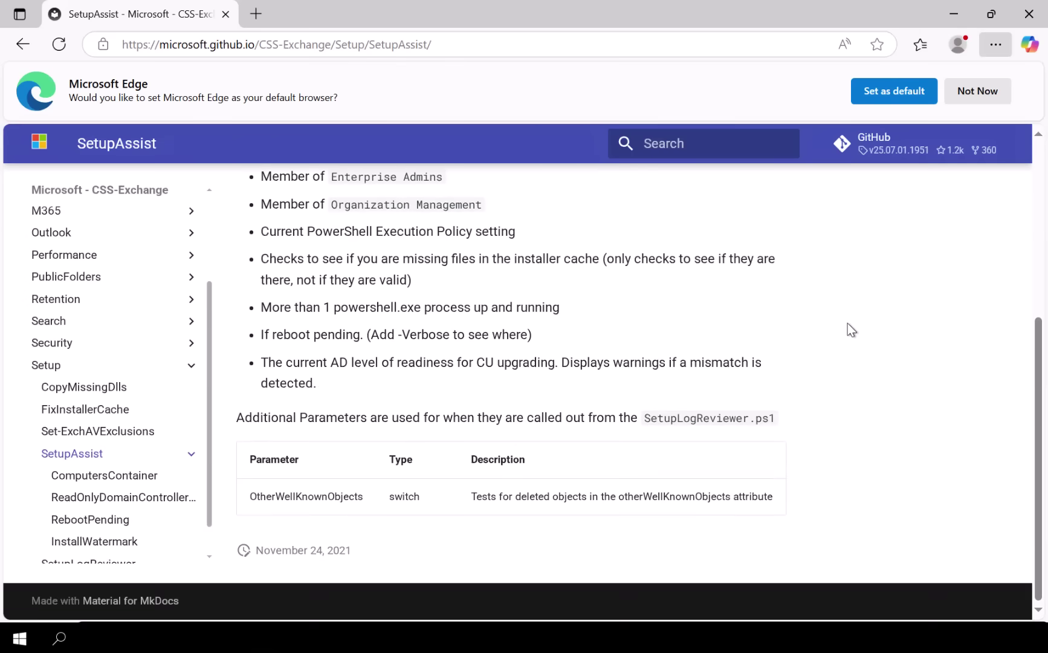
scroll(840, 326, up, 3)
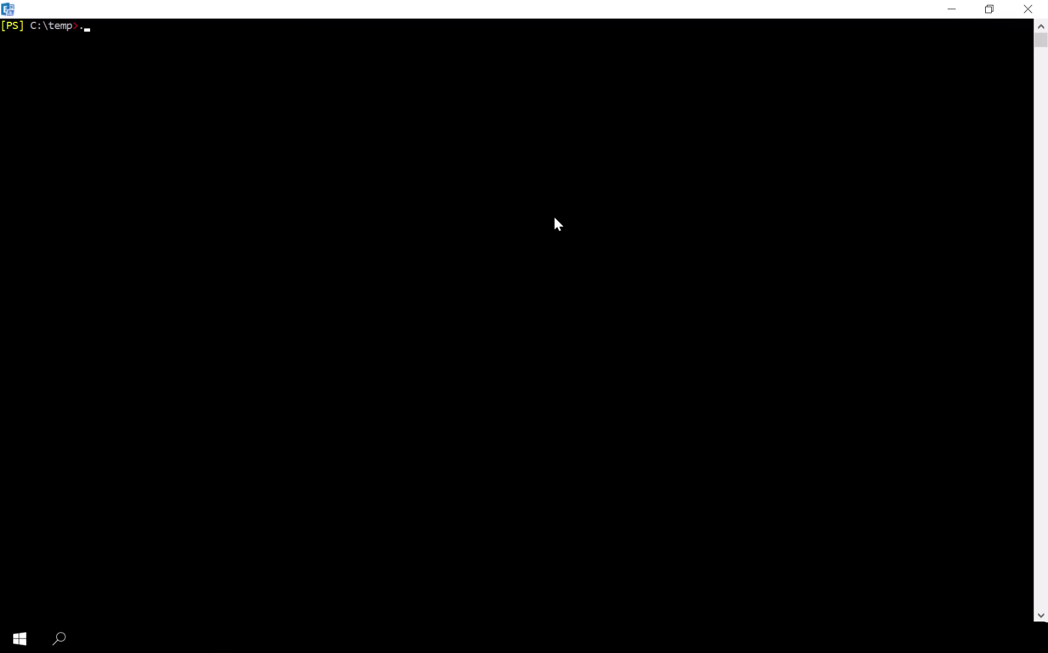
Switch to Exchange Management Shell, run .\SetupAssist.ps1 and accept the script update with A (Yes to All).
text(\Set)
key(Tab)
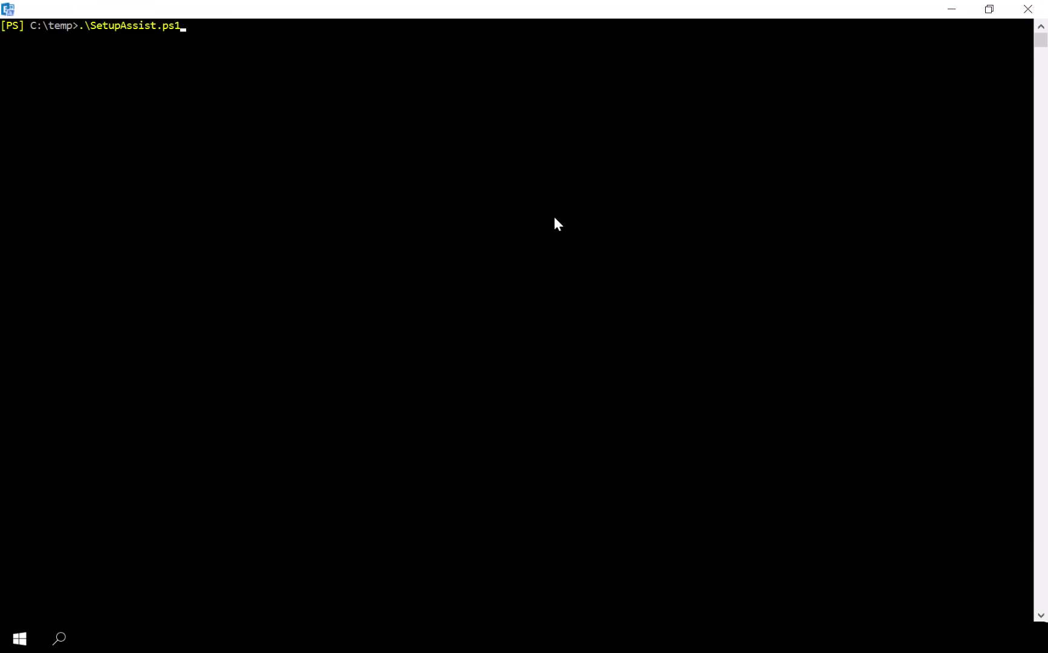
key(Return)
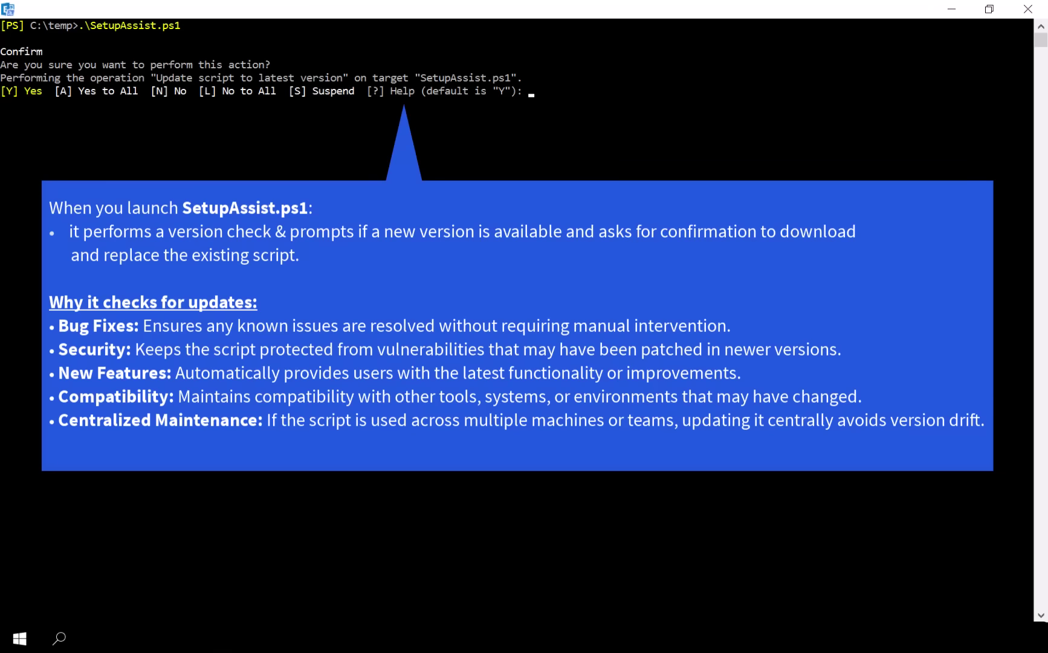
text(A)
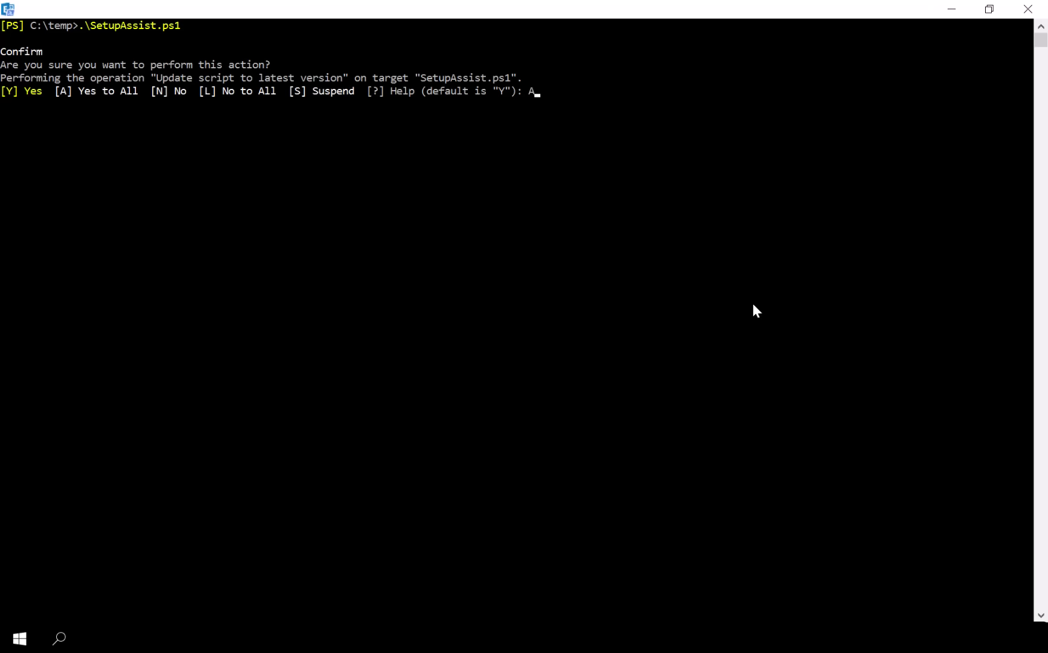
key(Return)
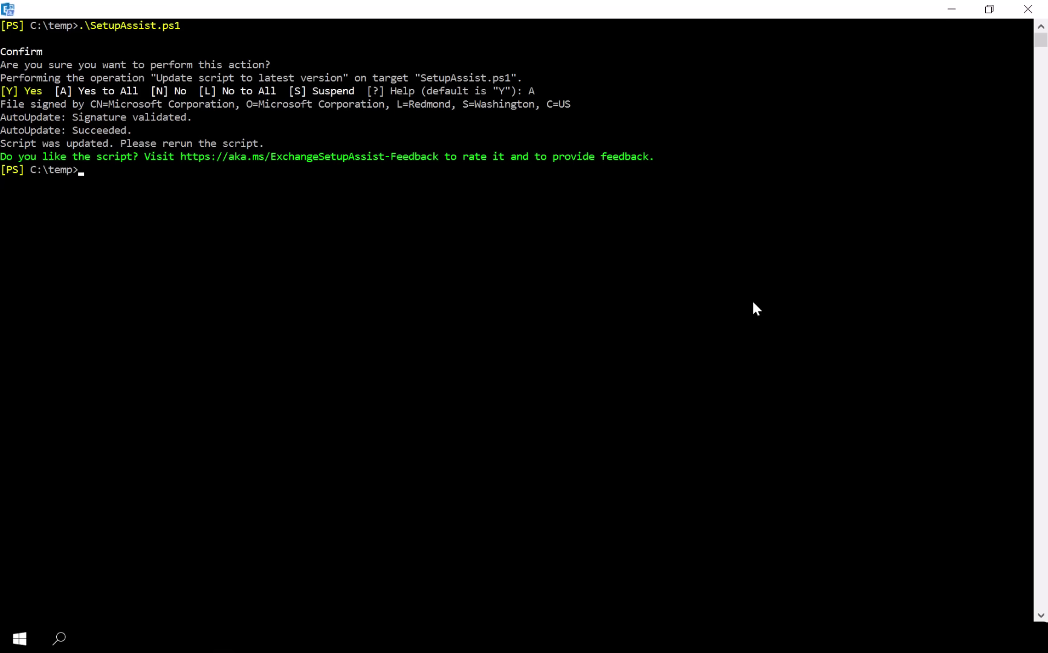
Clear the console, rerun .\SetupAssist.ps1 and examine the Pending Reboot test result.
text(cls)
key(Return)
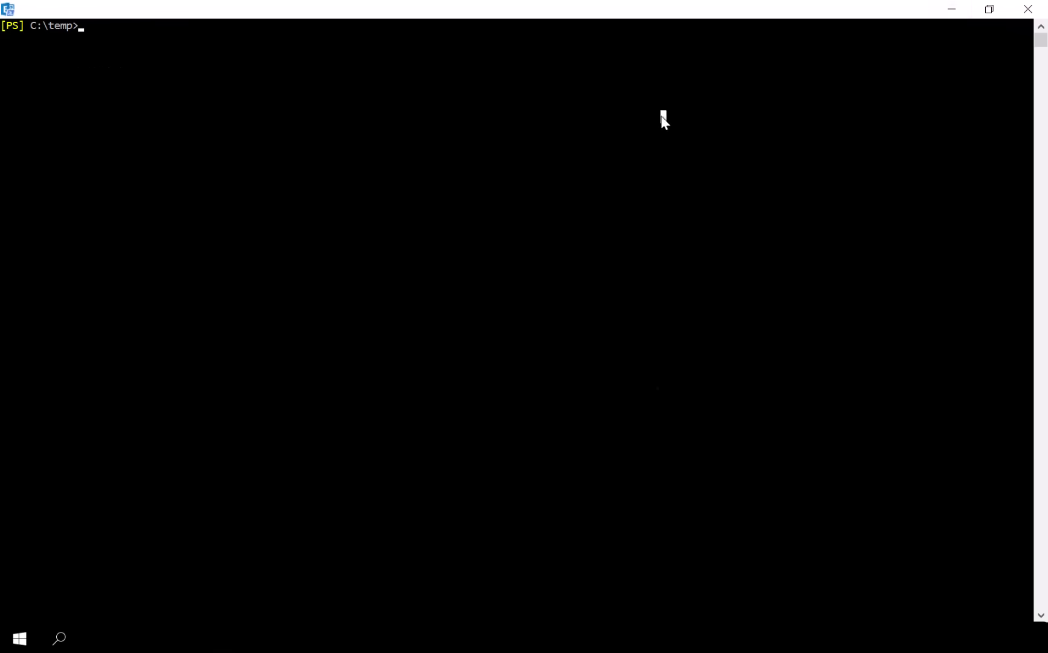
text(.\set)
key(Tab)
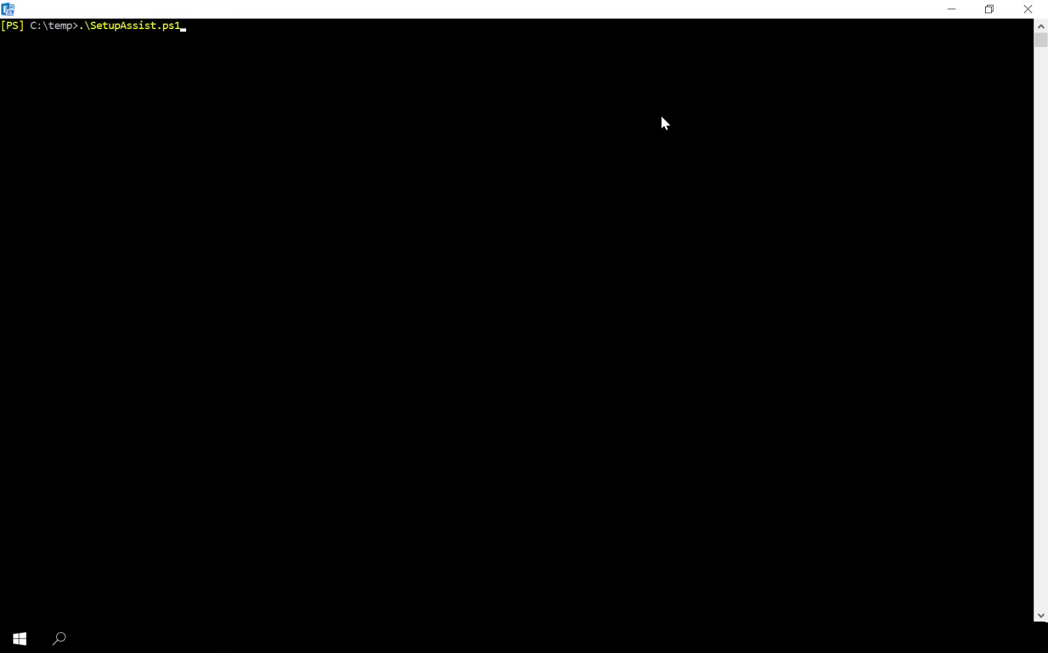
key(Return)
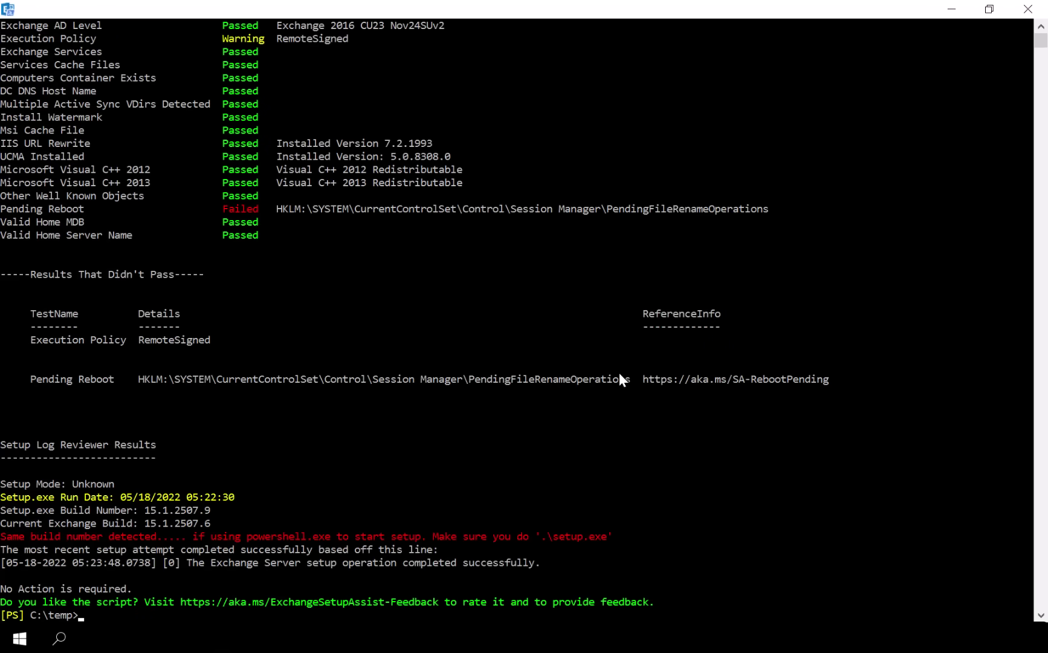
scroll(619, 373, up, 2)
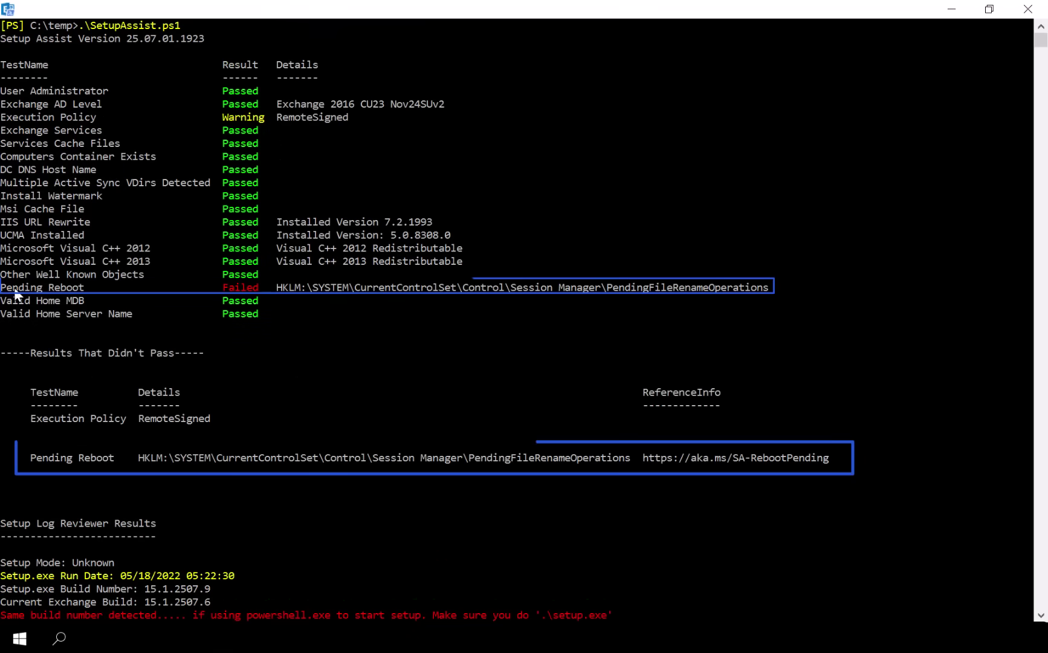
drag(2, 287, 257, 292)
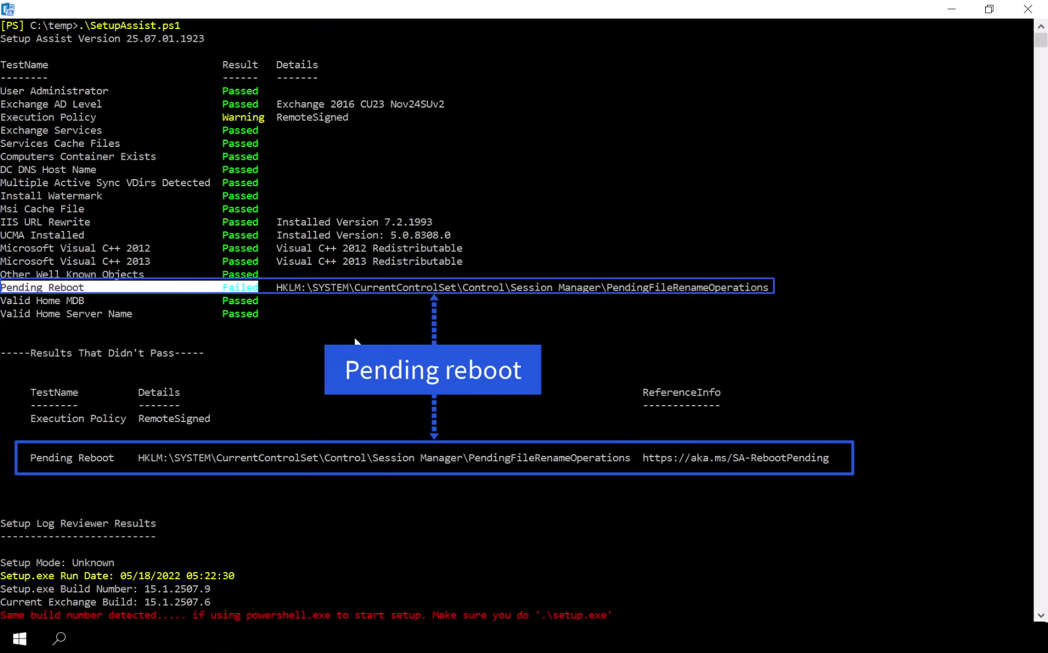
key(Escape)
Restart the server immediately with shutdown -r -t 00.
scroll(617, 371, down, 3)
text(shutd)
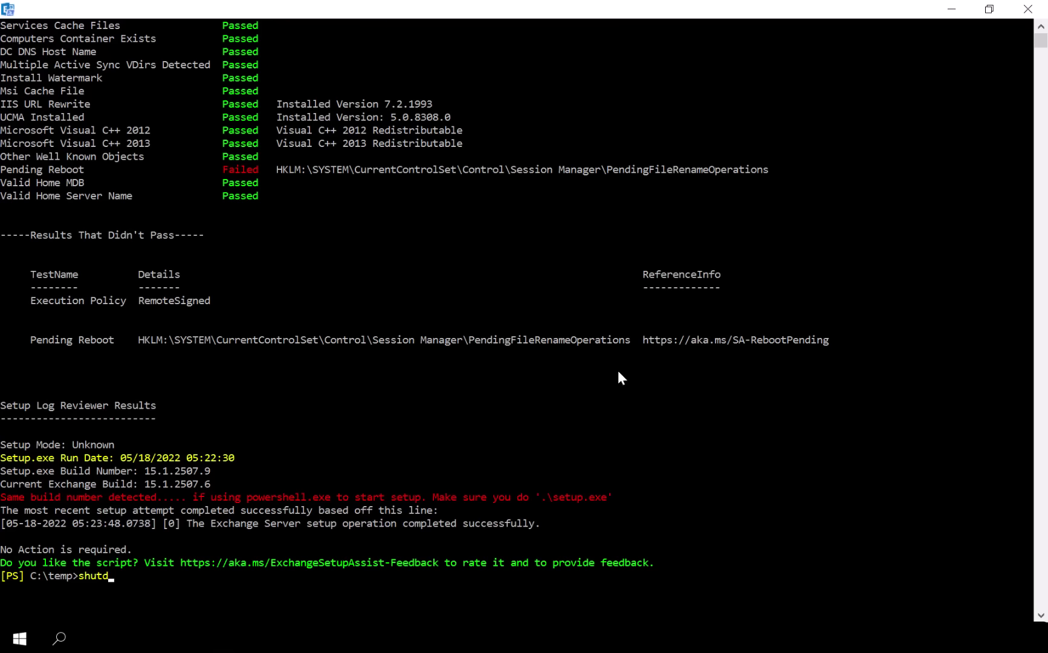
text(own -r -t 00)
key(Return)
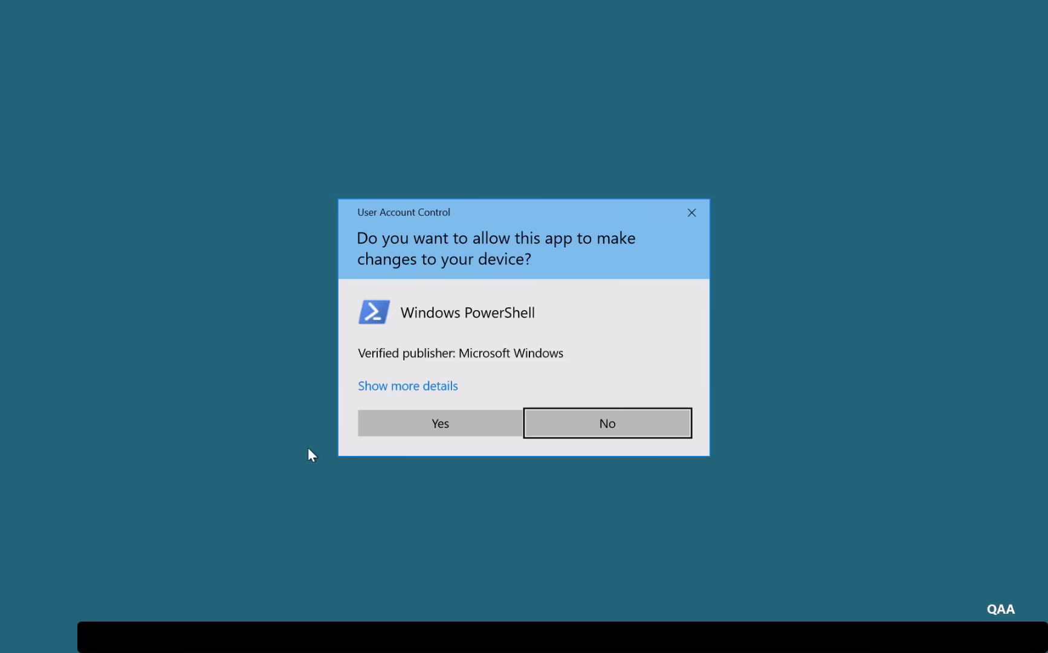
Allow Windows PowerShell to run elevated for Exchange Management Shell and change the directory to C:\temp.
click(422, 425)
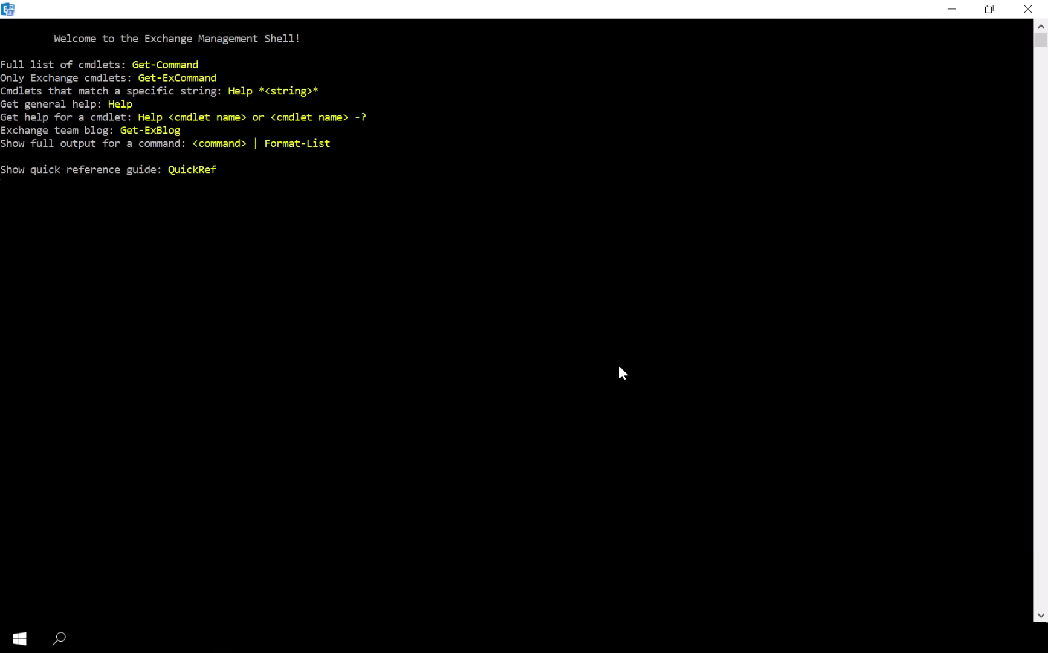
text(cd c:	)
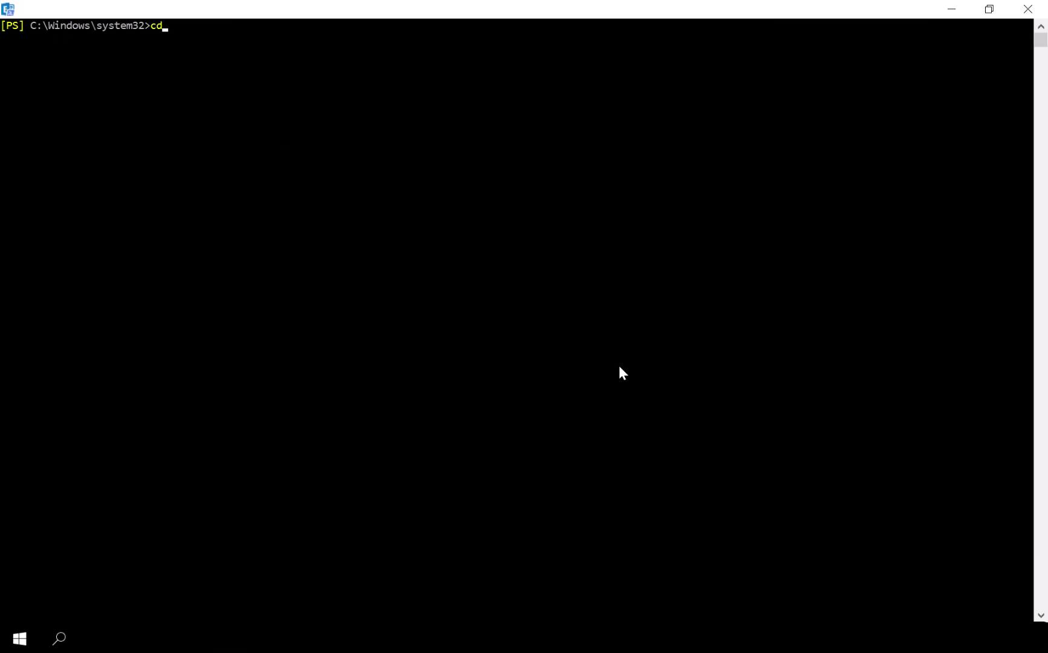
text(em)
key(Tab)
key(Return)
Run .\SetupAssist.ps1 after the reboot and review the readiness test results.
text(.\set)
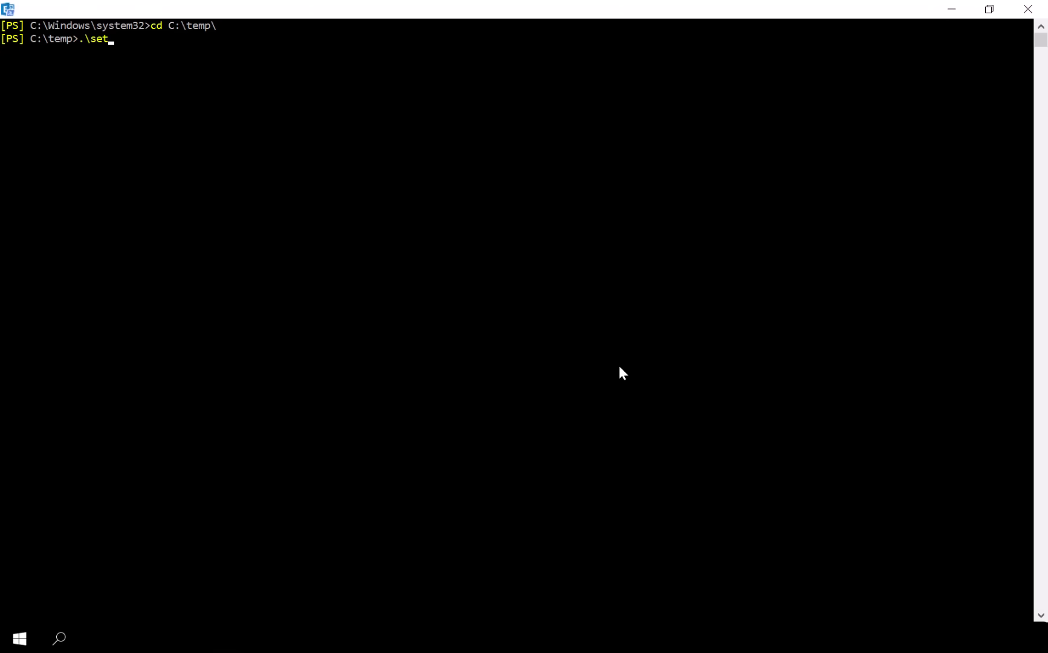
key(Tab)
key(Return)
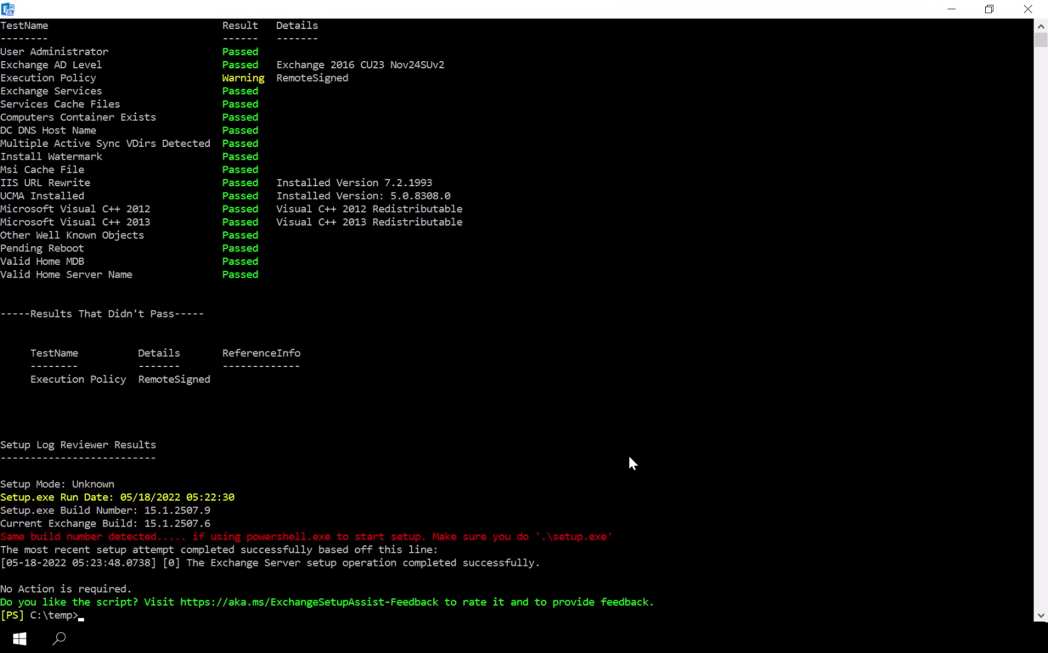
scroll(609, 434, up, 2)
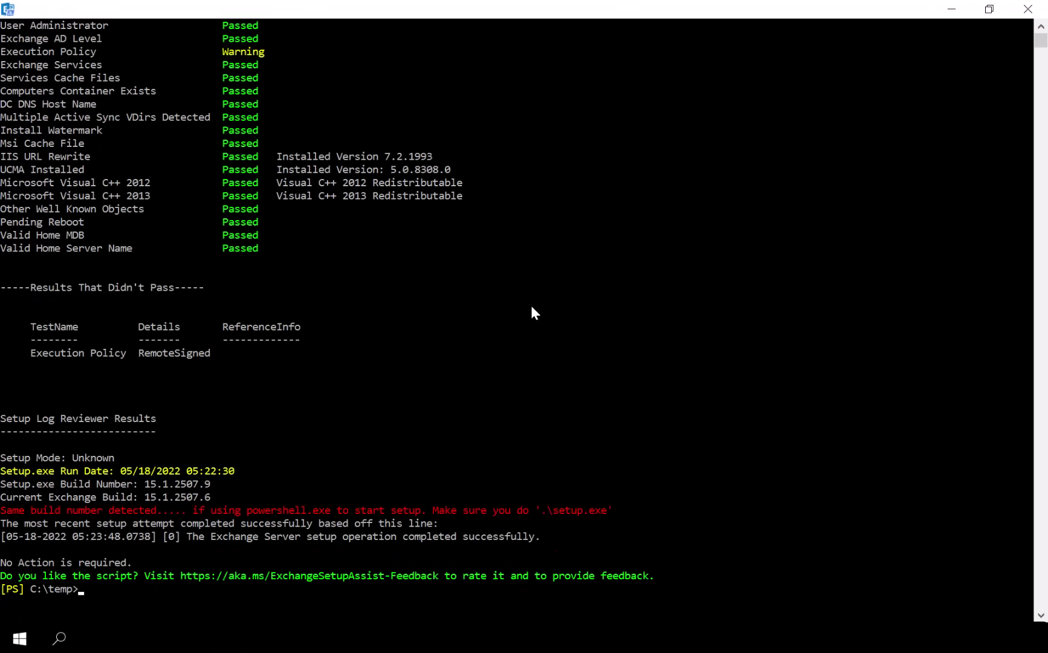
Copy the Exchange version and build check script from the Notepad notes, run it in Exchange Management Shell, and clear the console.
key(alt+Tab)
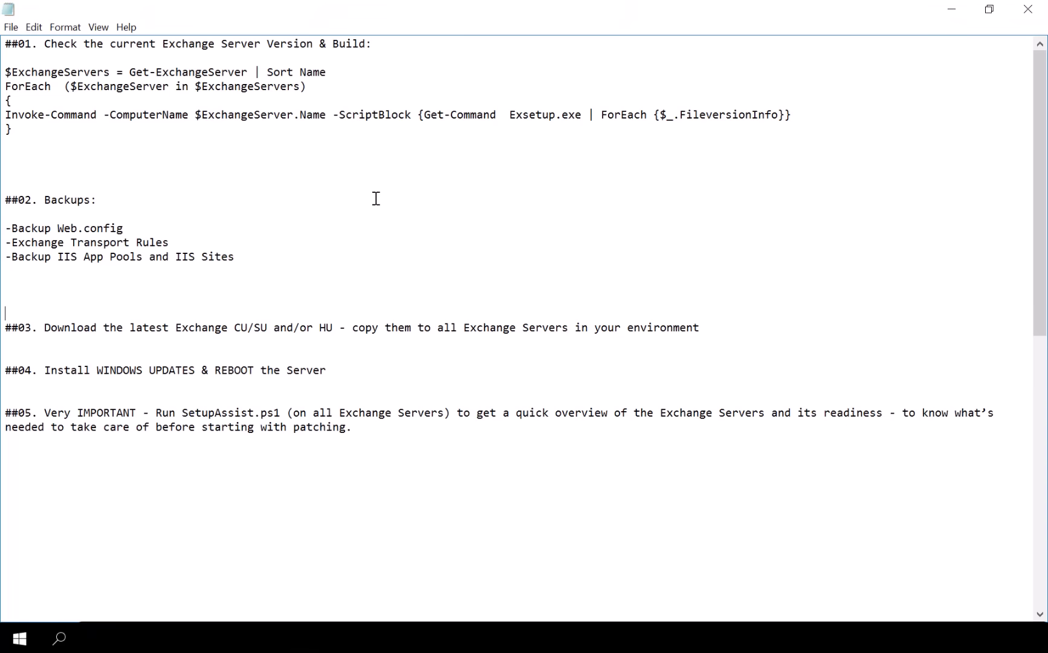
drag(17, 132, 28, 73)
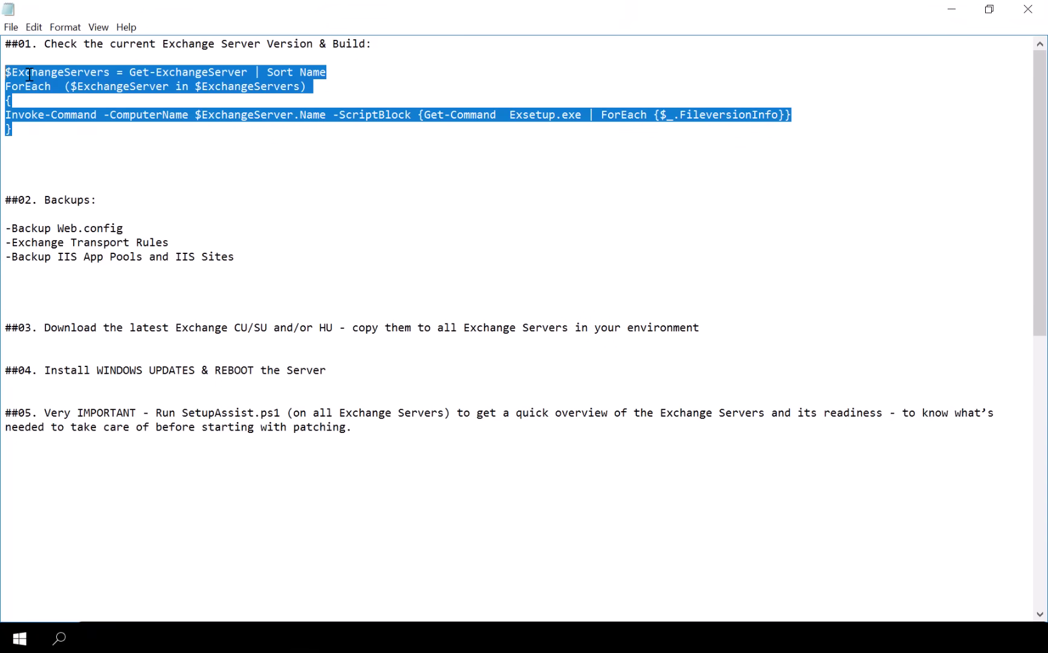
right_click(28, 73)
click(50, 117)
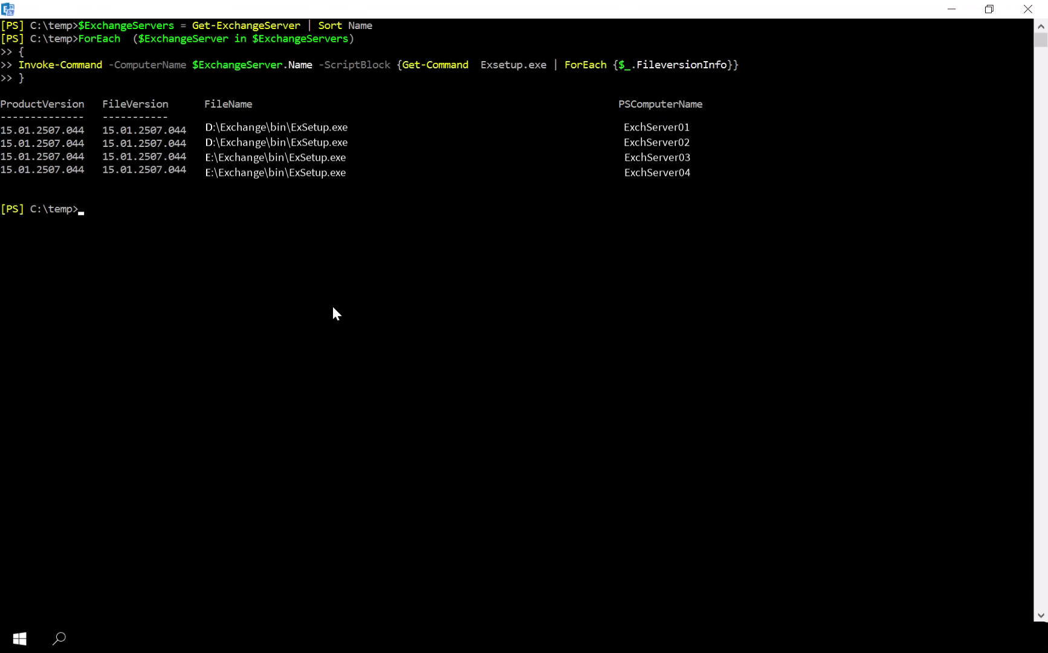
text(cls)
key(Return)
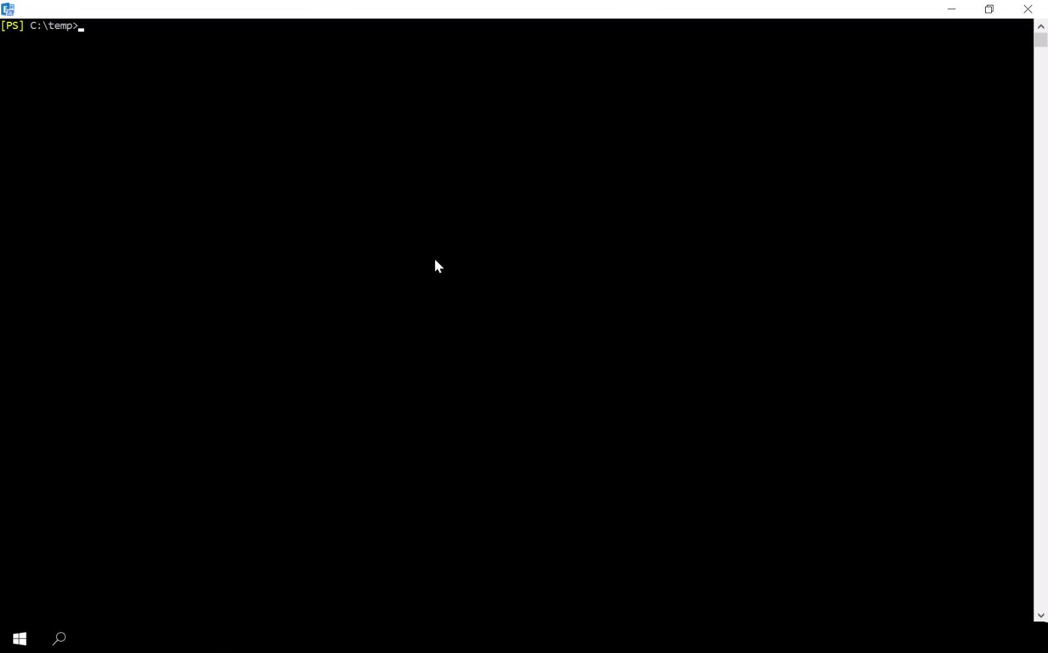
Run the copied Exsetup.exe version check script against all Exchange servers and copy the first server's FileVersion value.
right_click(426, 227)
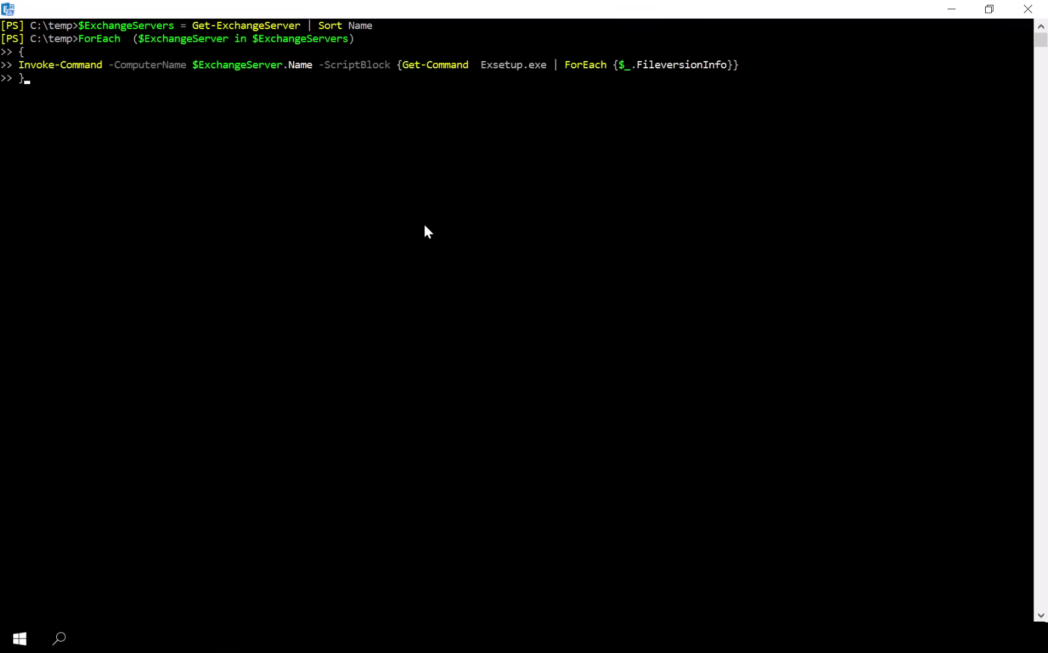
key(Return)
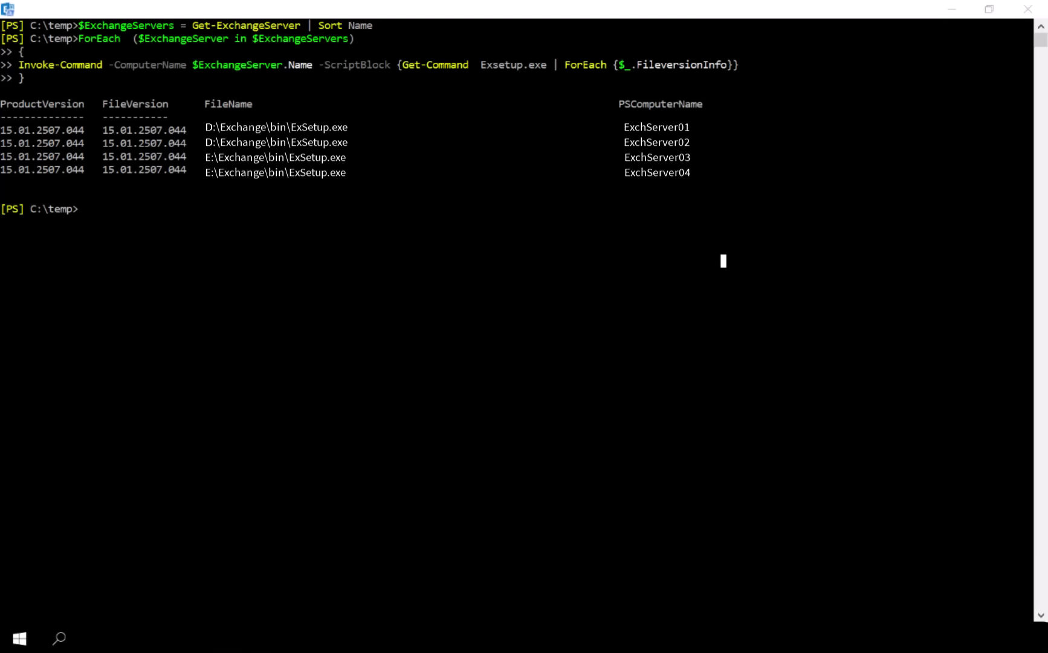
key(alt+Tab)
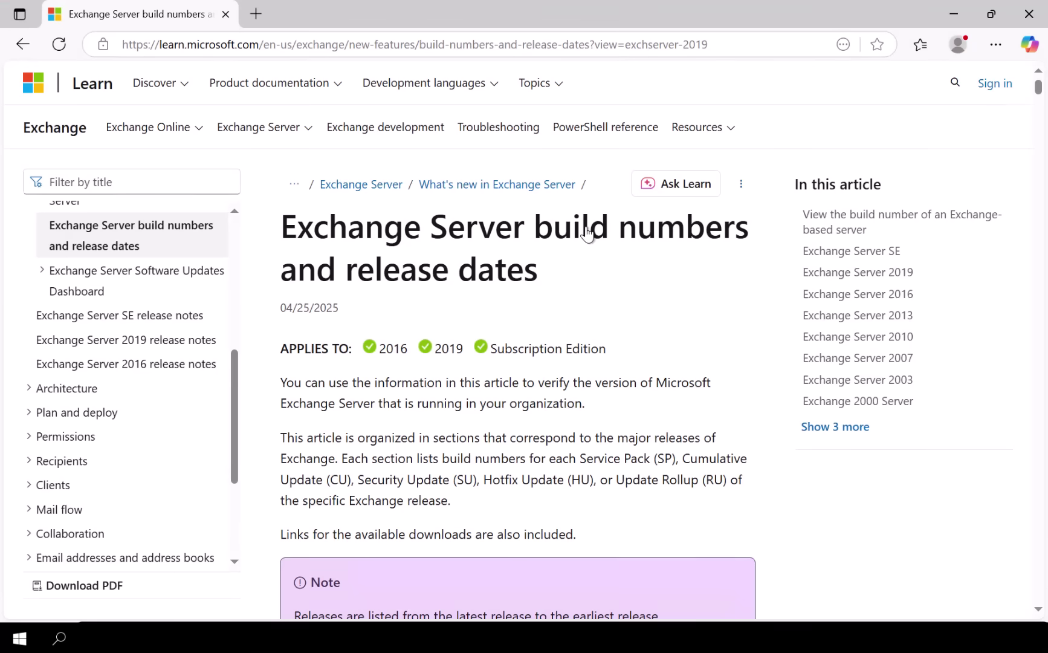
key(alt+Tab)
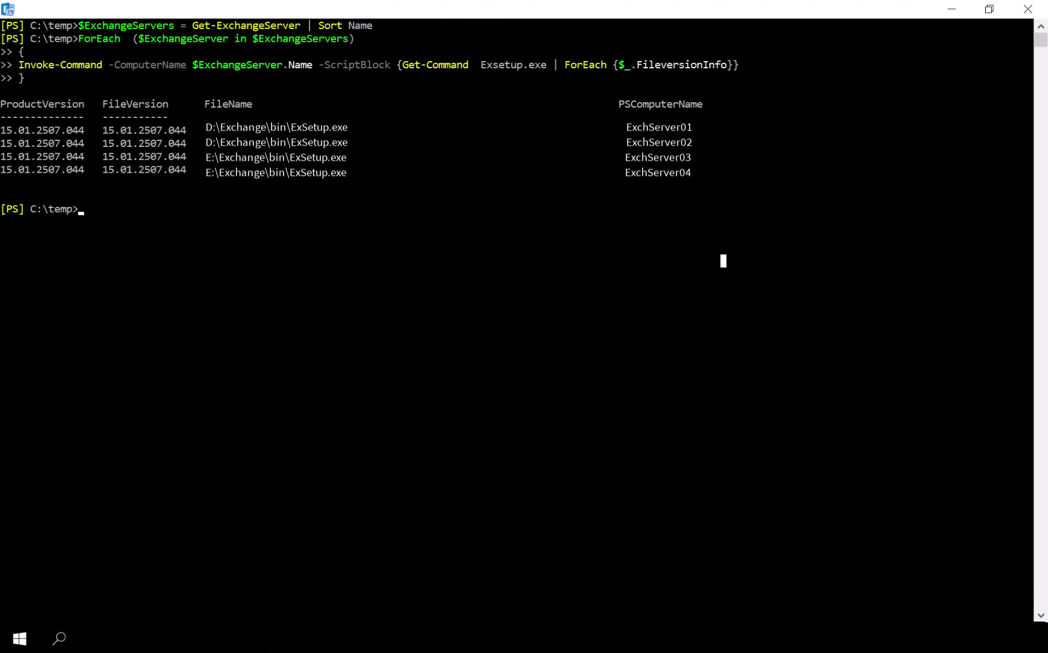
drag(108, 128, 145, 132)
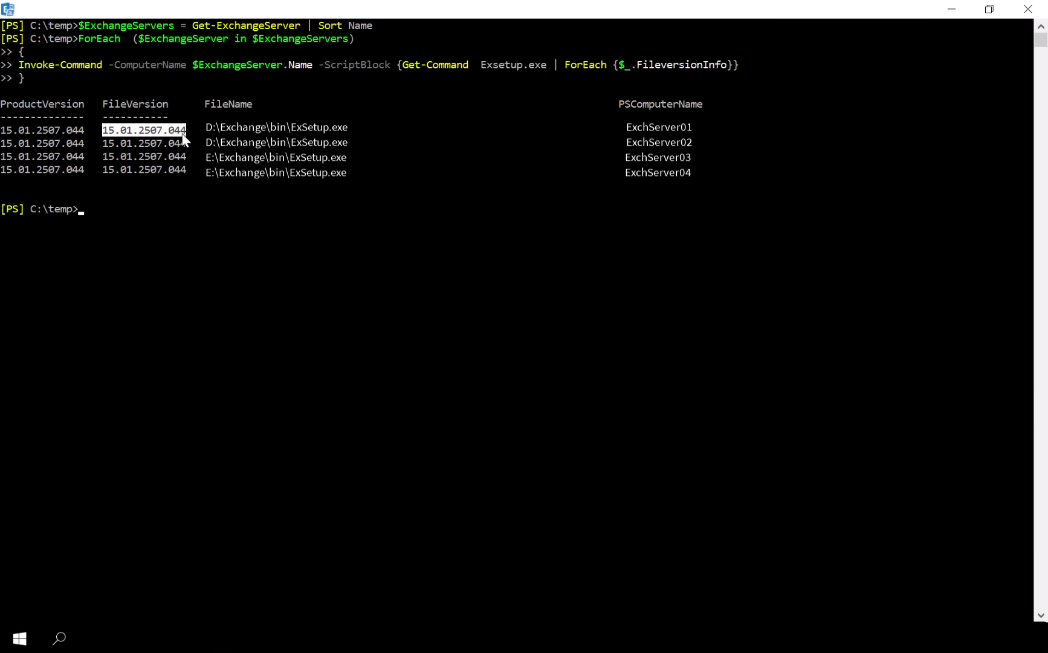
key(ctrl+c)
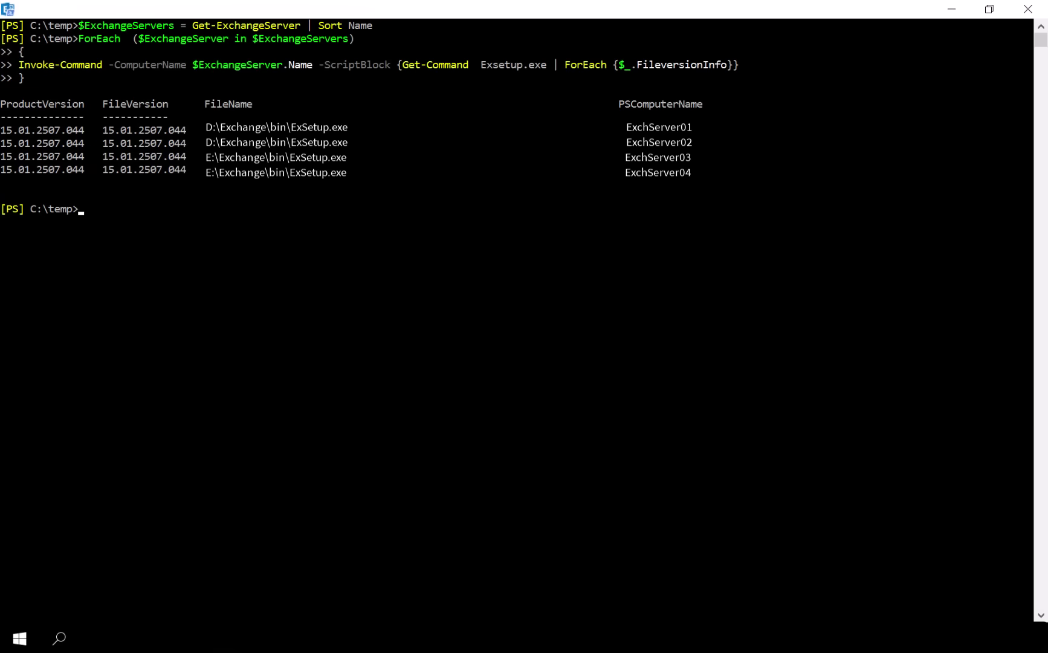
Switch to the Microsoft Learn page in the browser and match build 15.01.2507.044 in the Exchange Server 2016 table.
key(alt+Tab)
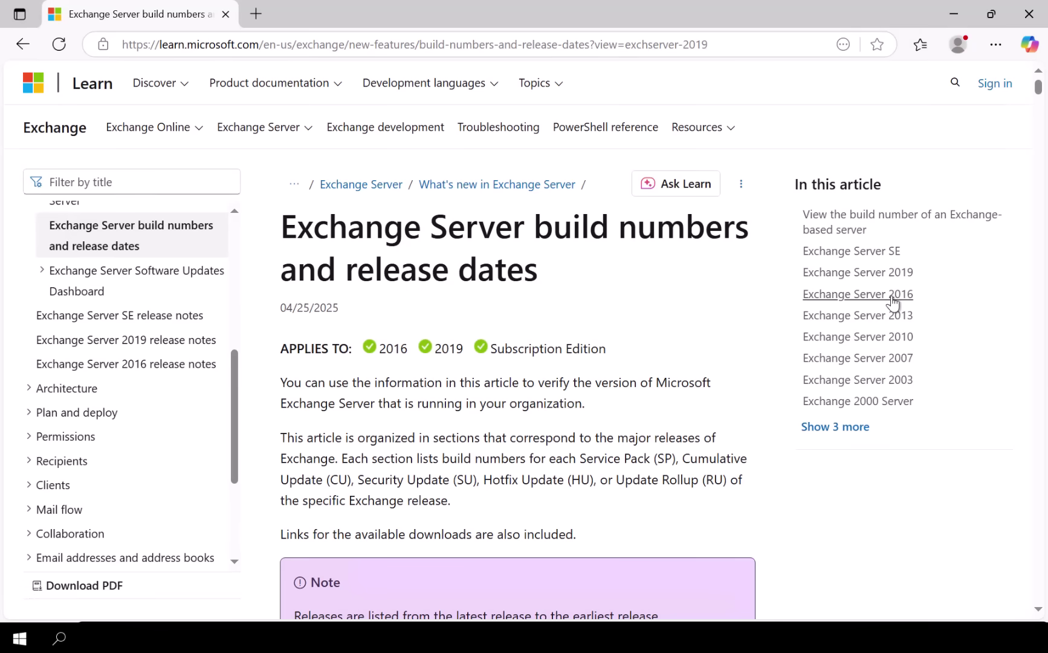
click(893, 300)
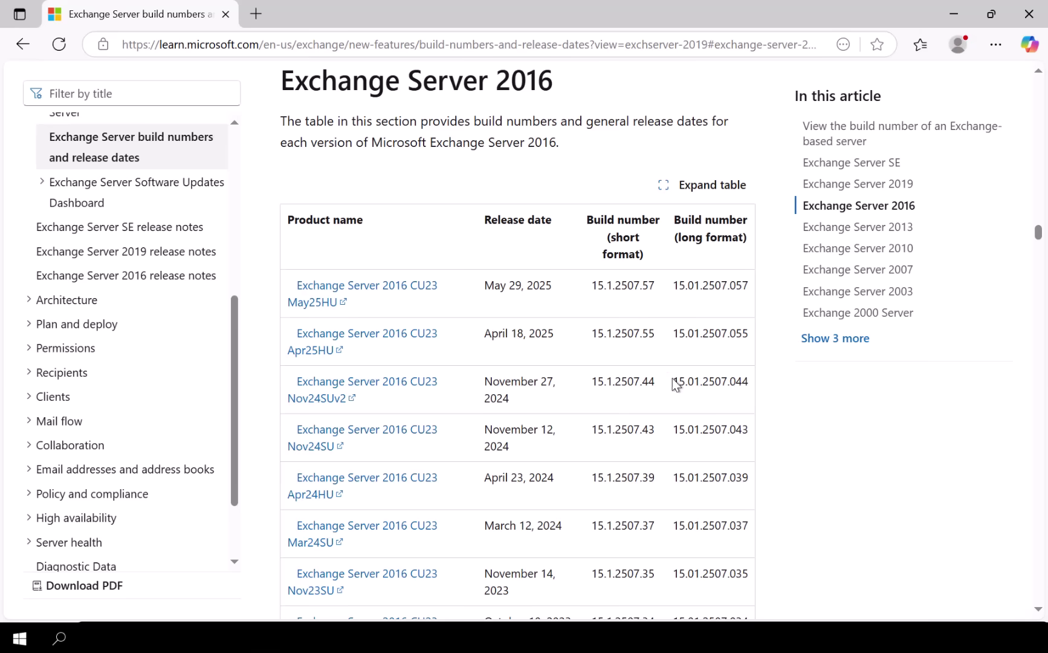
drag(674, 382, 753, 385)
key(ctrl+c)
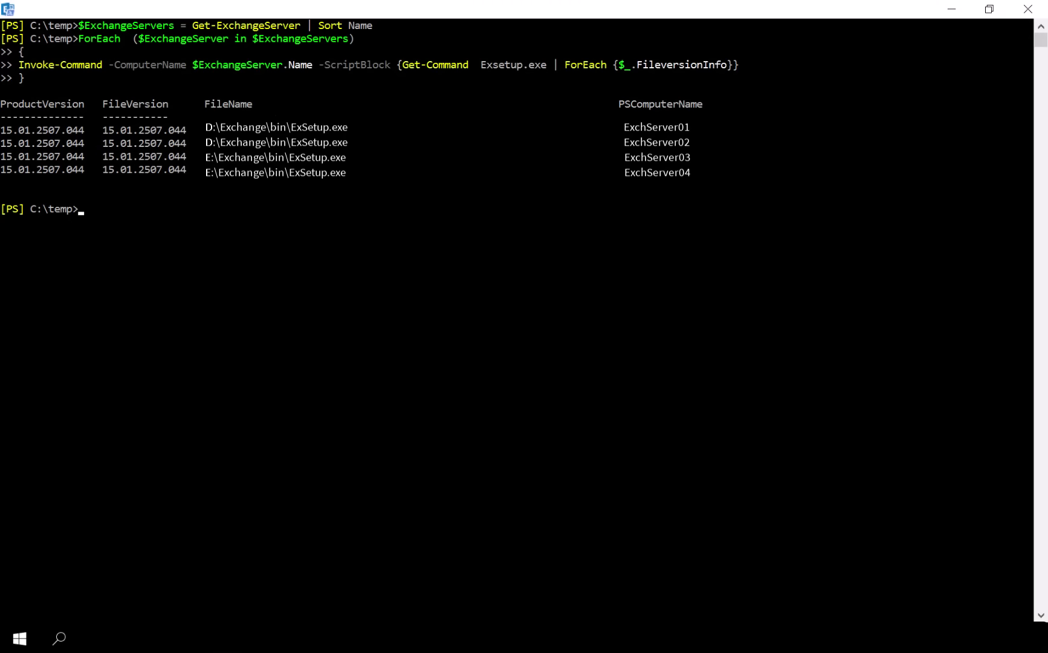
key(alt+Tab)
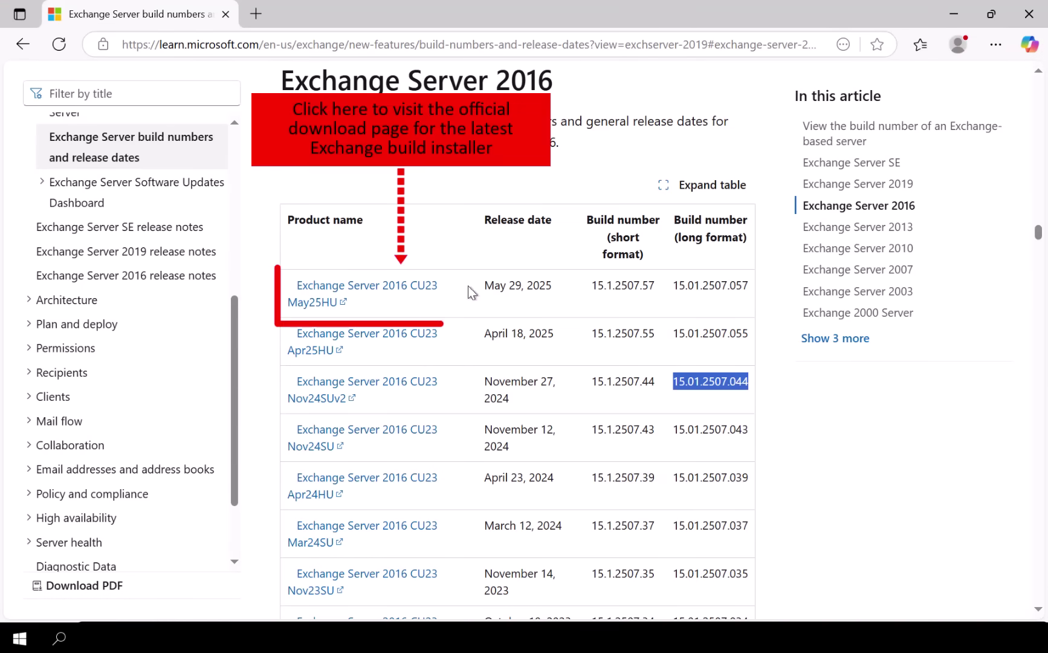
Open the Exchange Server 2016 CU23 May25HU article and follow its Microsoft Download Center link for the HU16 package.
click(422, 292)
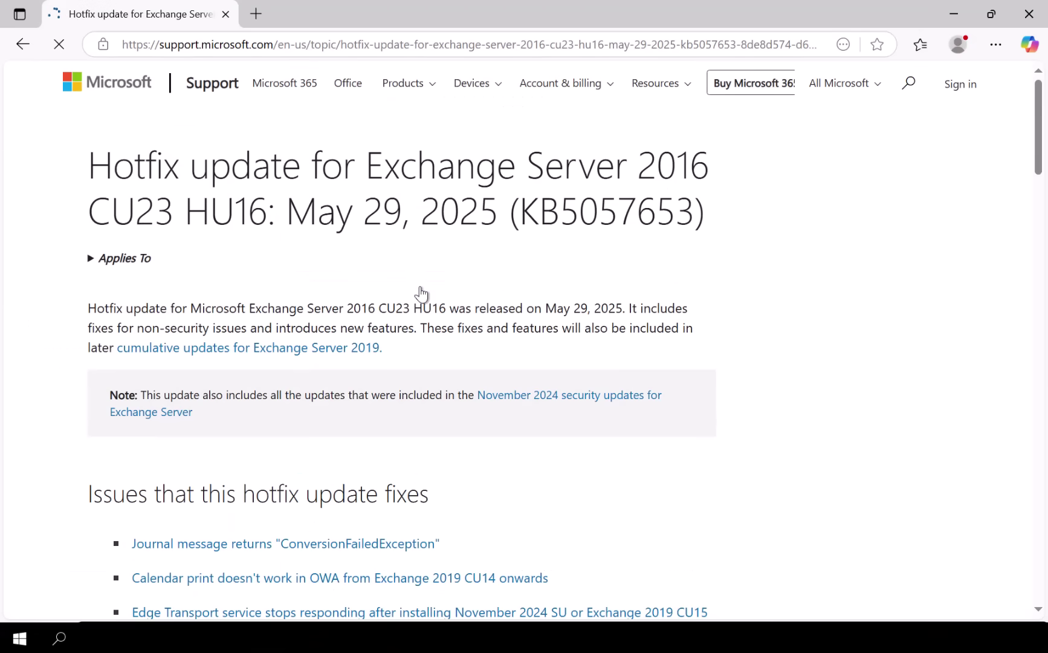
scroll(431, 285, down, 4)
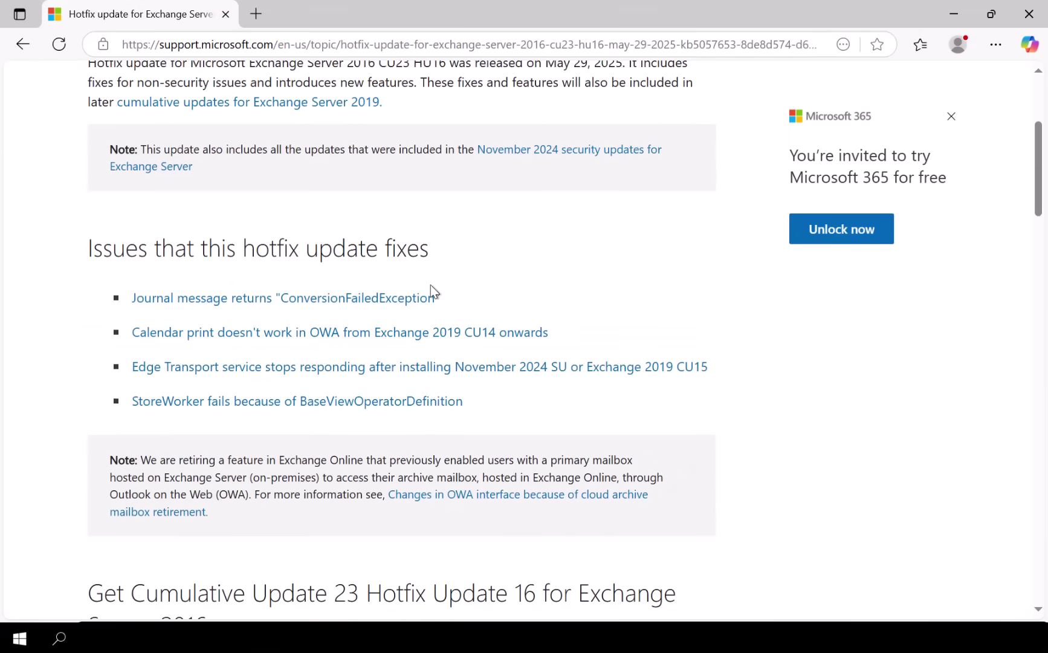
scroll(431, 284, down, 6)
drag(656, 495, 136, 492)
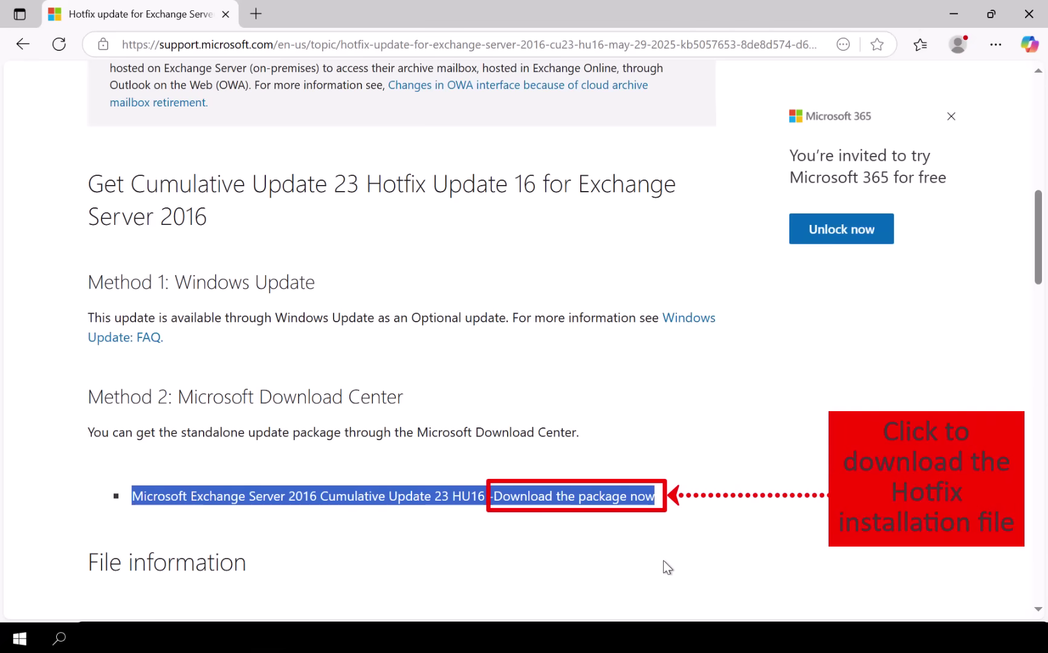
click(665, 562)
click(633, 501)
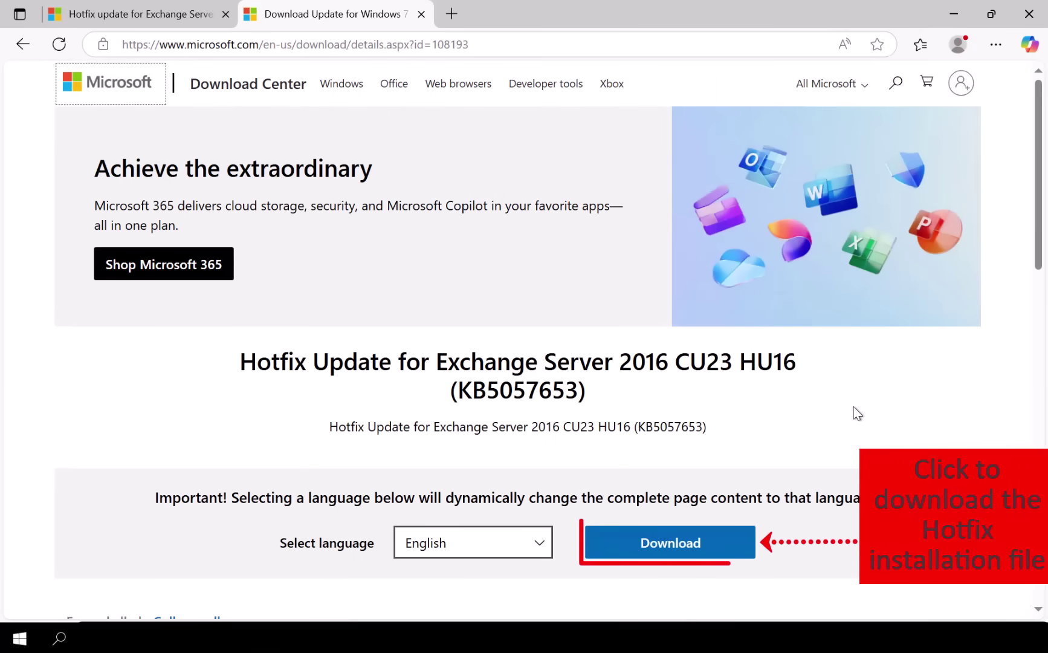
Download the English hotfix package for Exchange Server 2016 CU23 HU16 (KB5057653) and minimize the browser.
scroll(853, 407, down, 1)
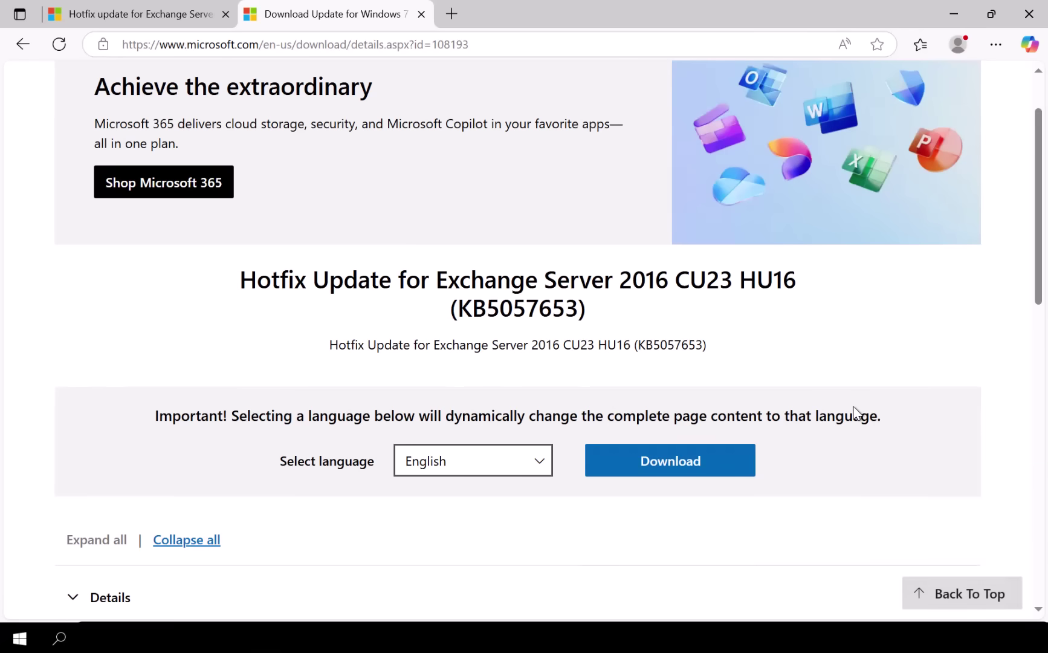
click(720, 466)
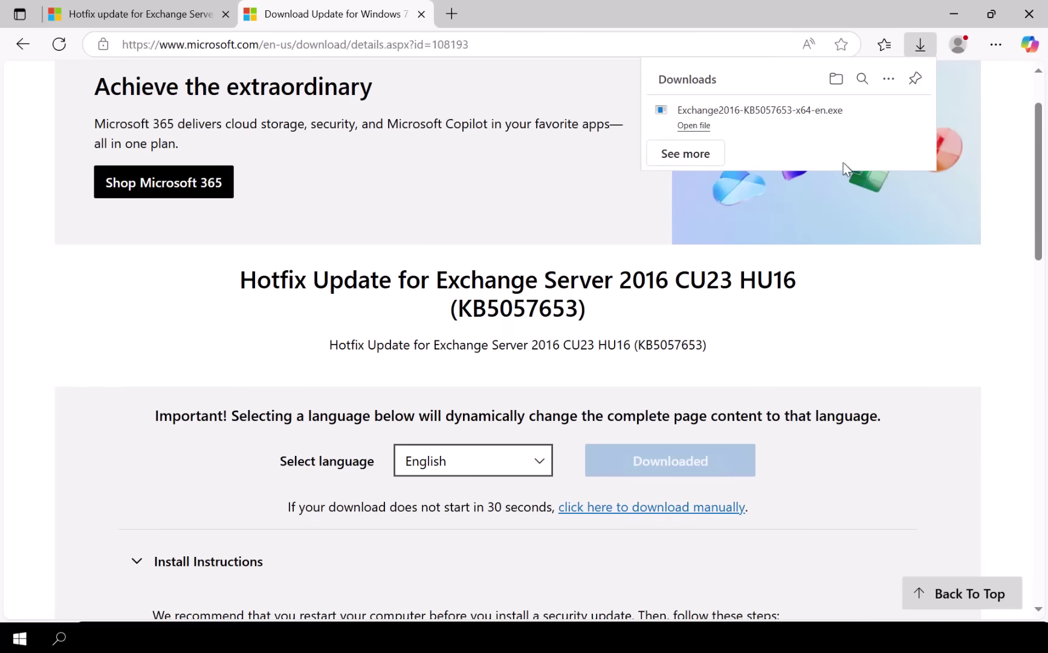
click(952, 14)
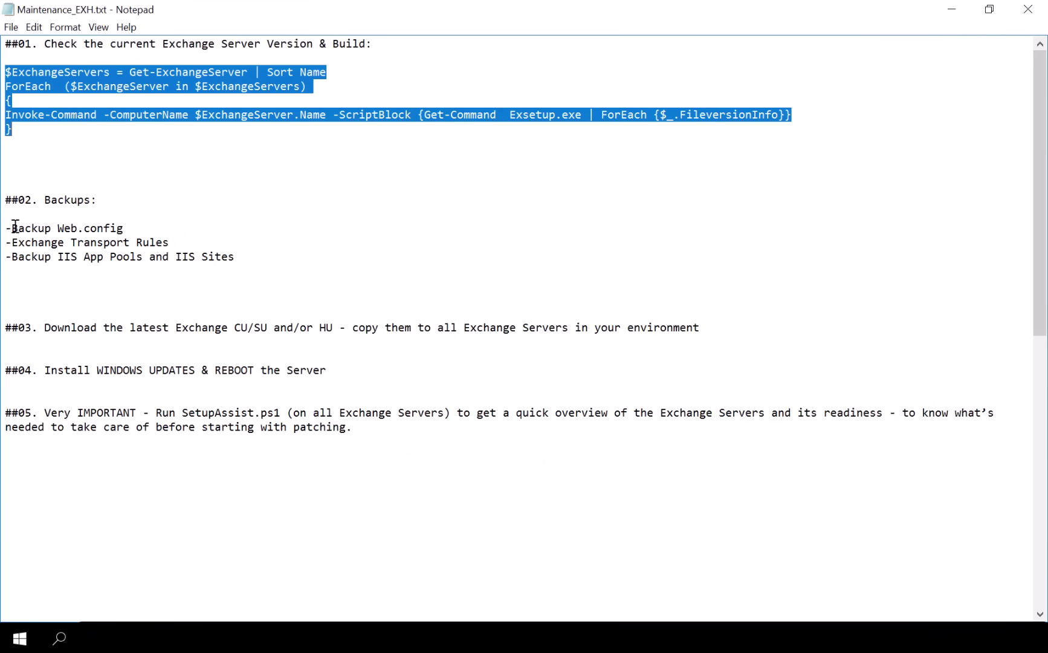
Review the backup items in the Notepad notes: Web.config, Exchange Transport Rules, and IIS App Pools and Sites.
drag(13, 226, 129, 230)
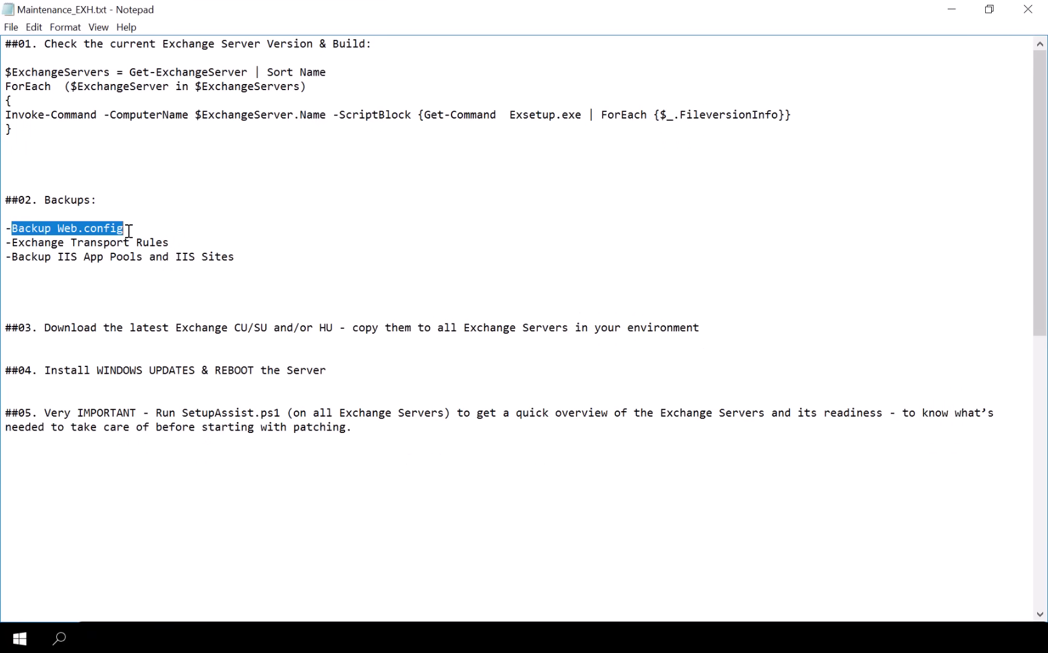
drag(12, 243, 173, 246)
drag(12, 257, 242, 257)
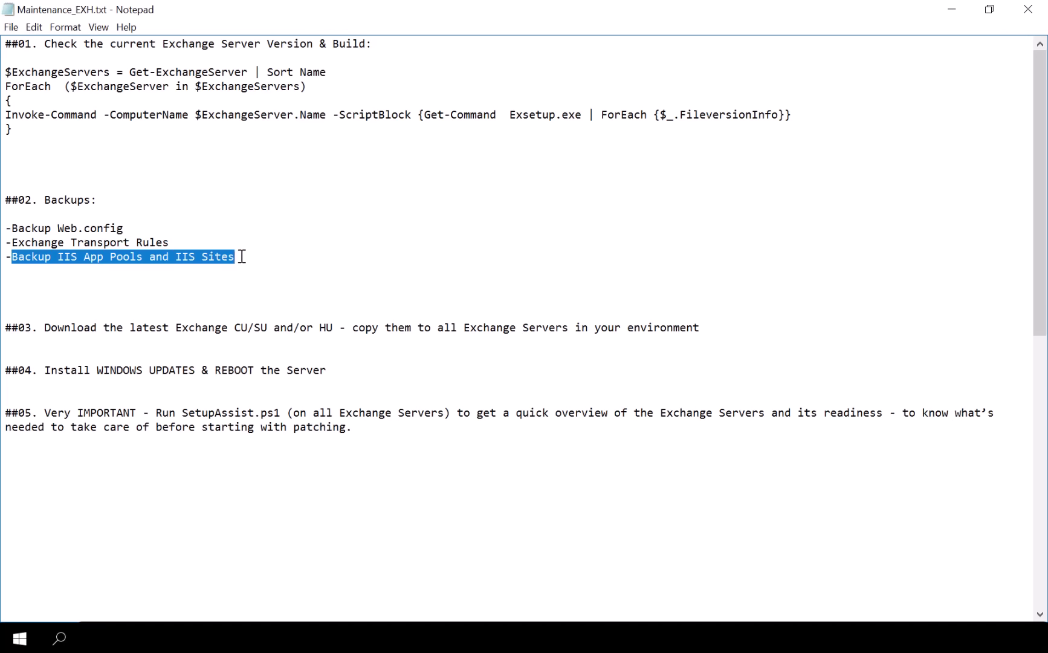
click(317, 269)
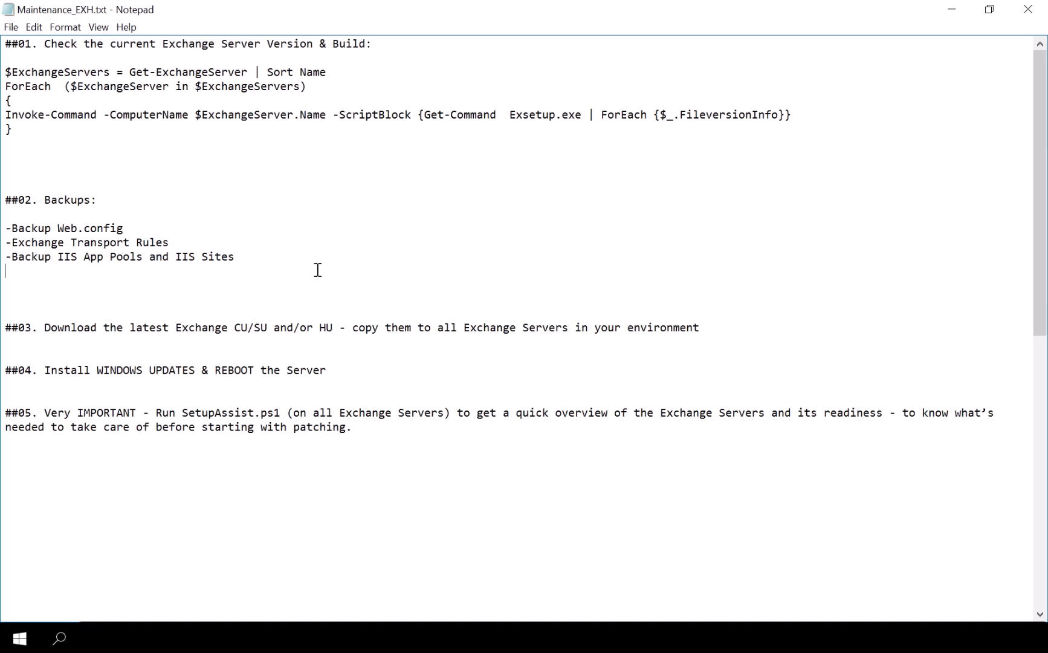
Switch to Exchange Management Shell and run the backup script from the BackupScript_ToExecute folder.
key(alt+Tab)
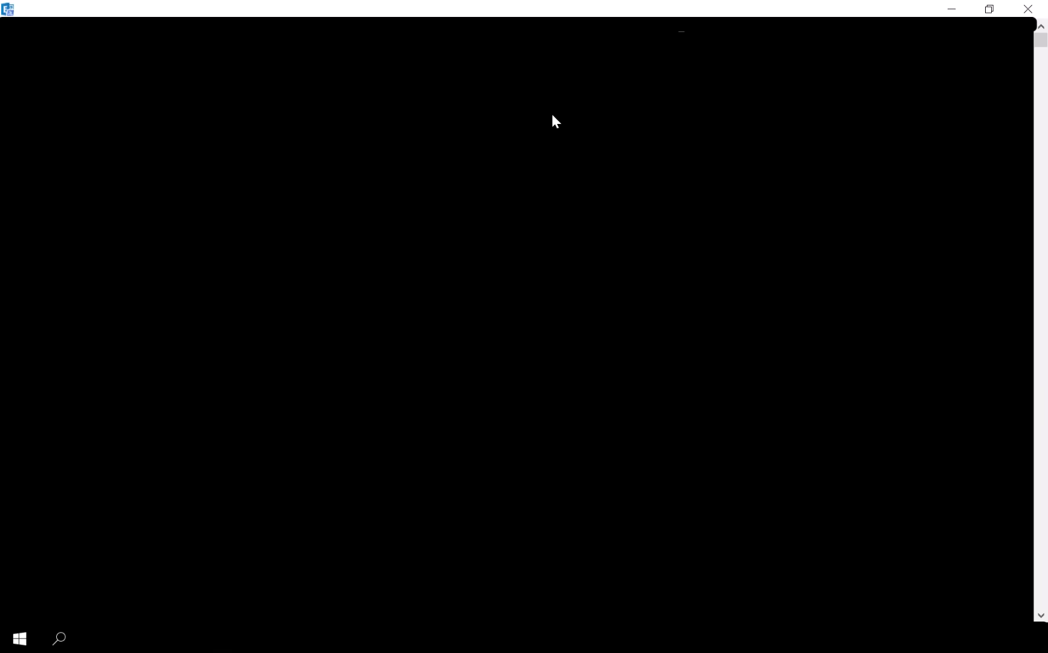
text(.\AI)
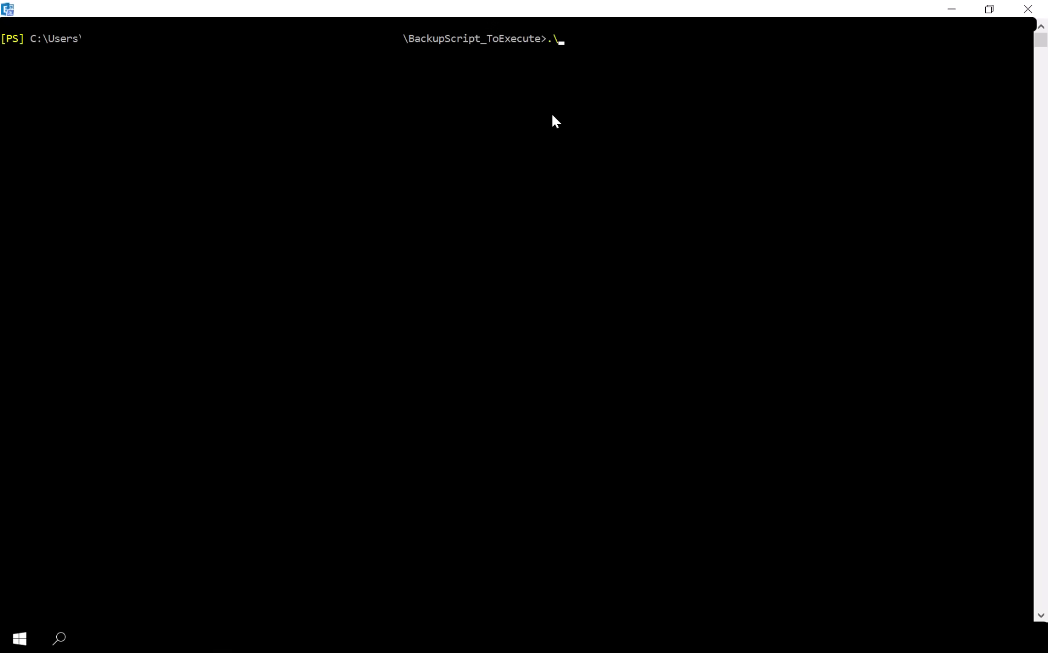
key(Tab)
key(Return)
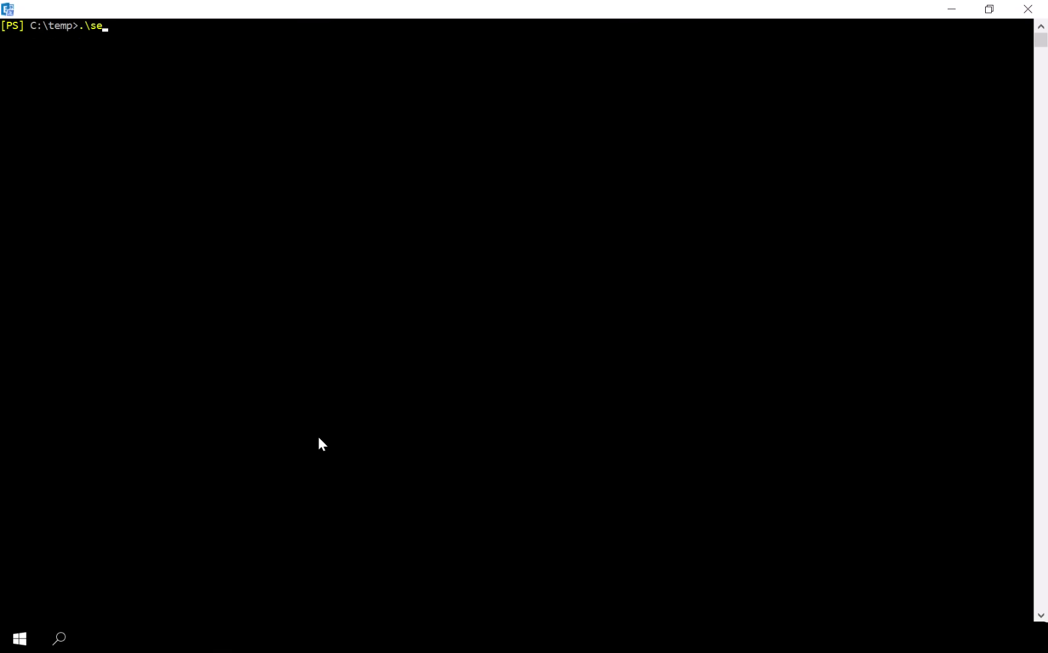
Run .\SetupAssist.ps1 from C:\temp, review the readiness test results, and minimize the shell.
text(tup)
key(Tab)
key(Return)
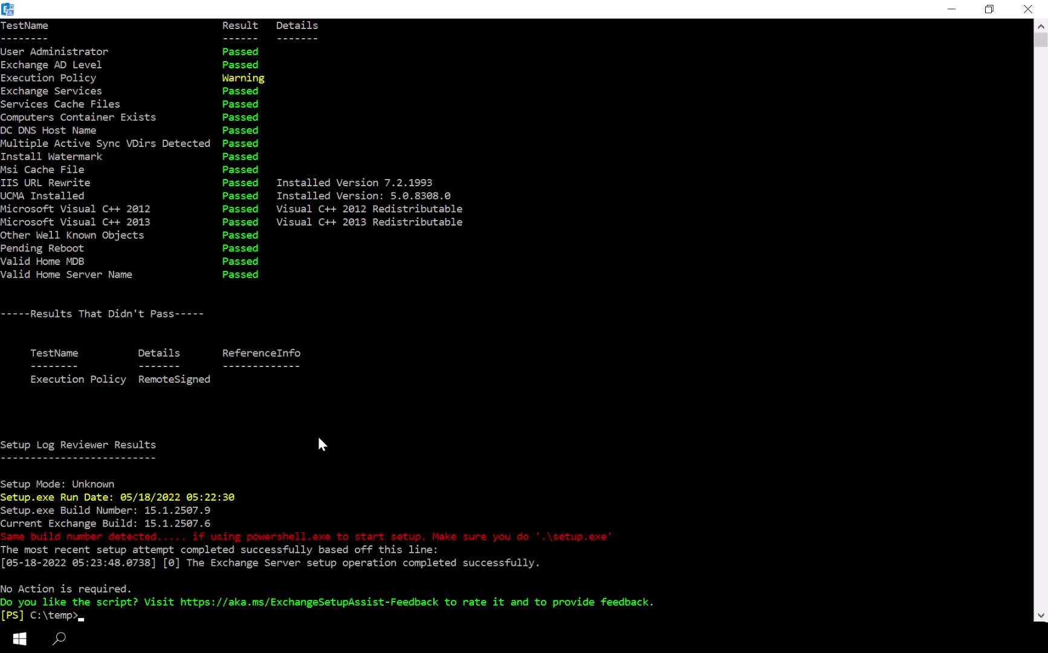
scroll(466, 355, up, 1)
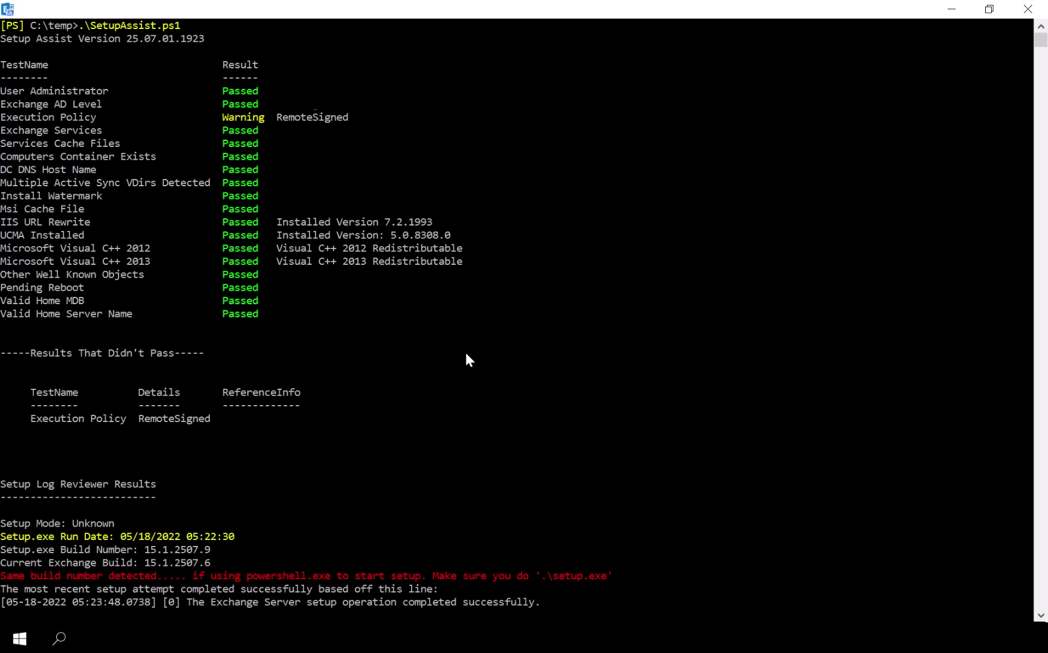
click(951, 9)
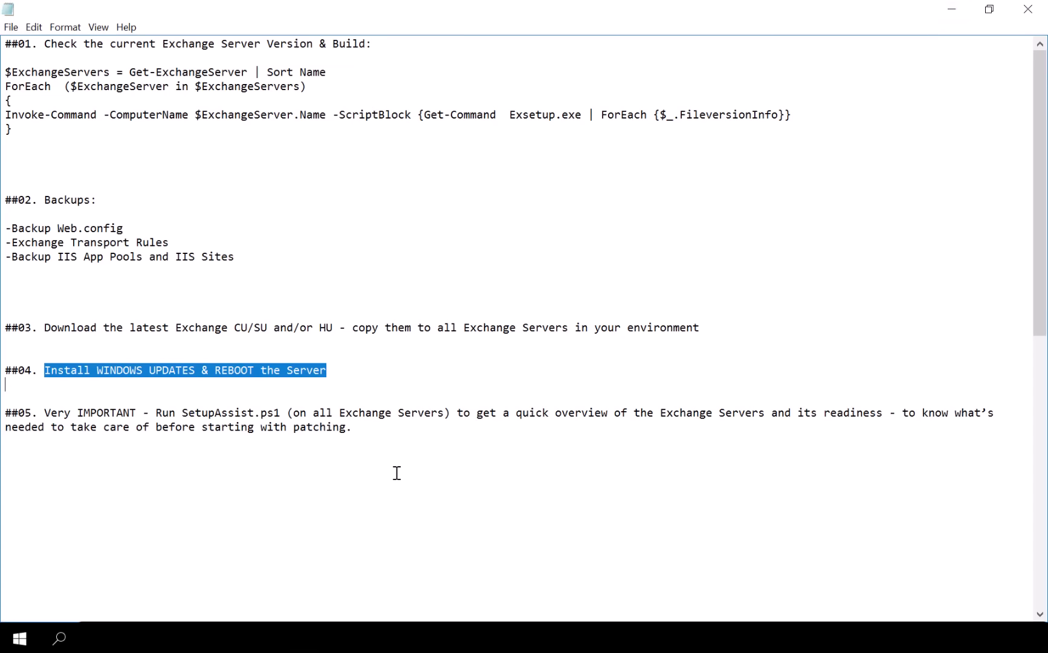
Run Exchange2016-KB5057653-x64-en.exe from c:\temp in Command Prompt and accept the License Terms to start the hotfix installation.
key(alt+Tab)
right_click(680, 333)
key(Return)
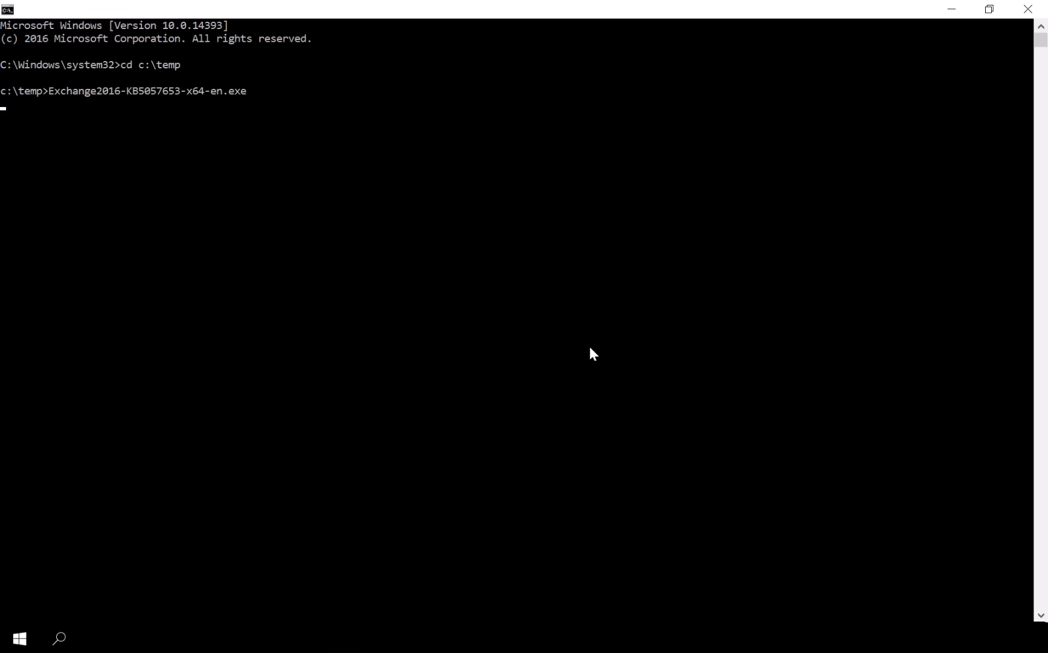
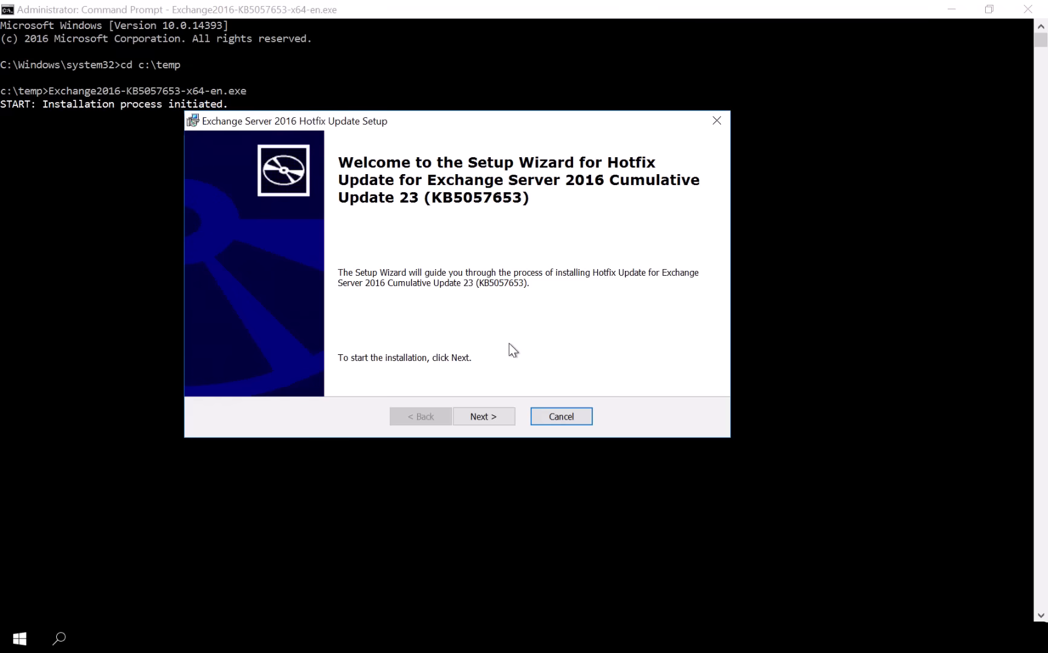
click(503, 418)
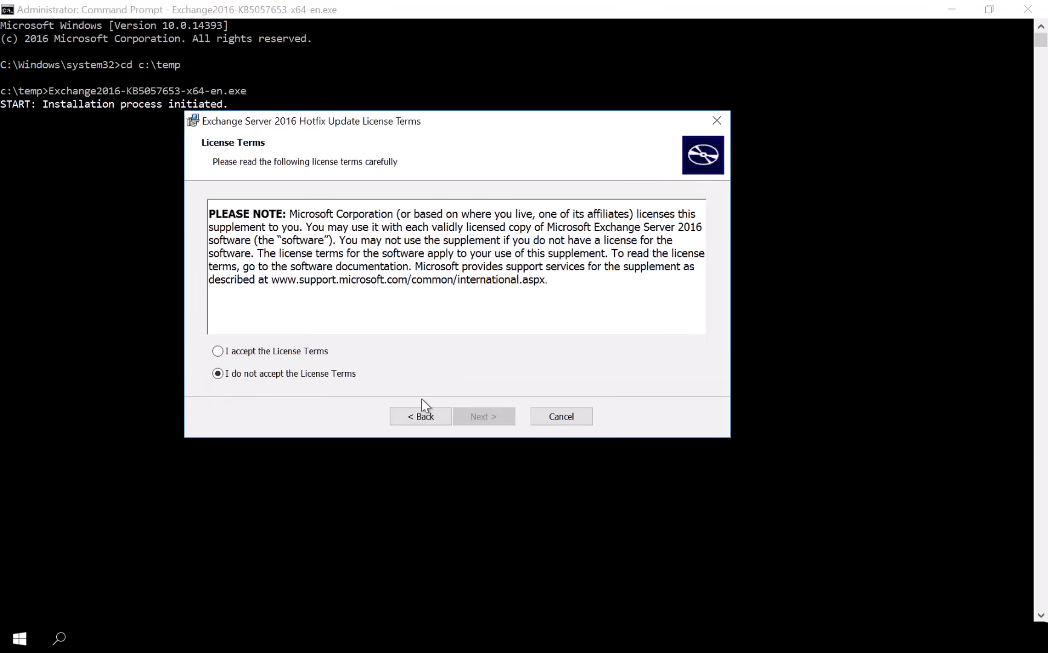
click(321, 357)
click(494, 416)
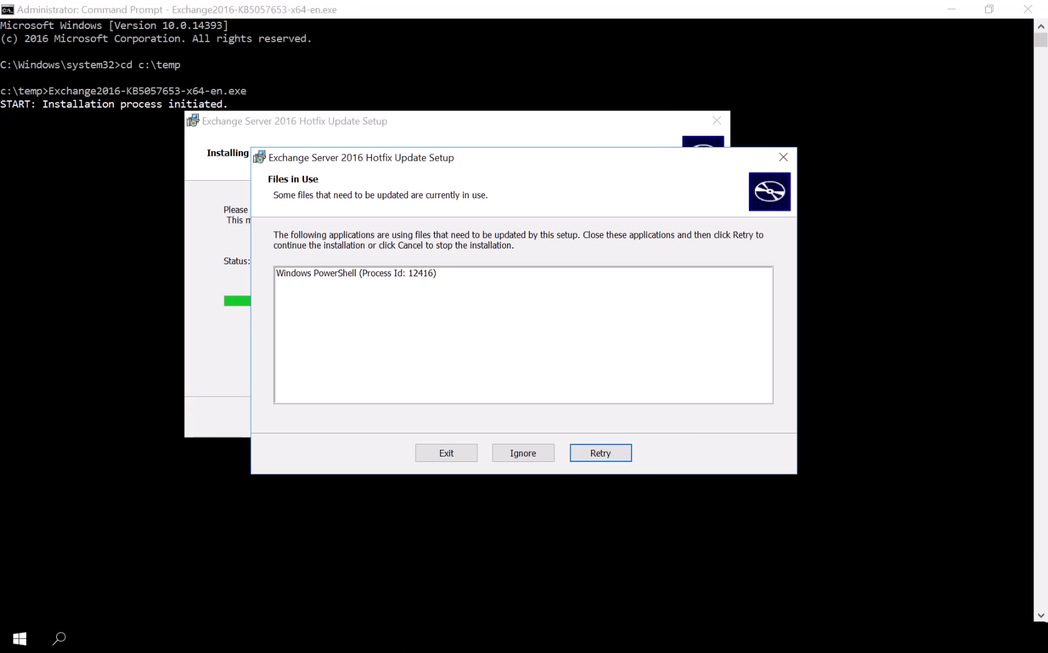
Close the Windows PowerShell window listed under Files in Use and retry the hotfix installation.
right_click(222, 638)
click(223, 603)
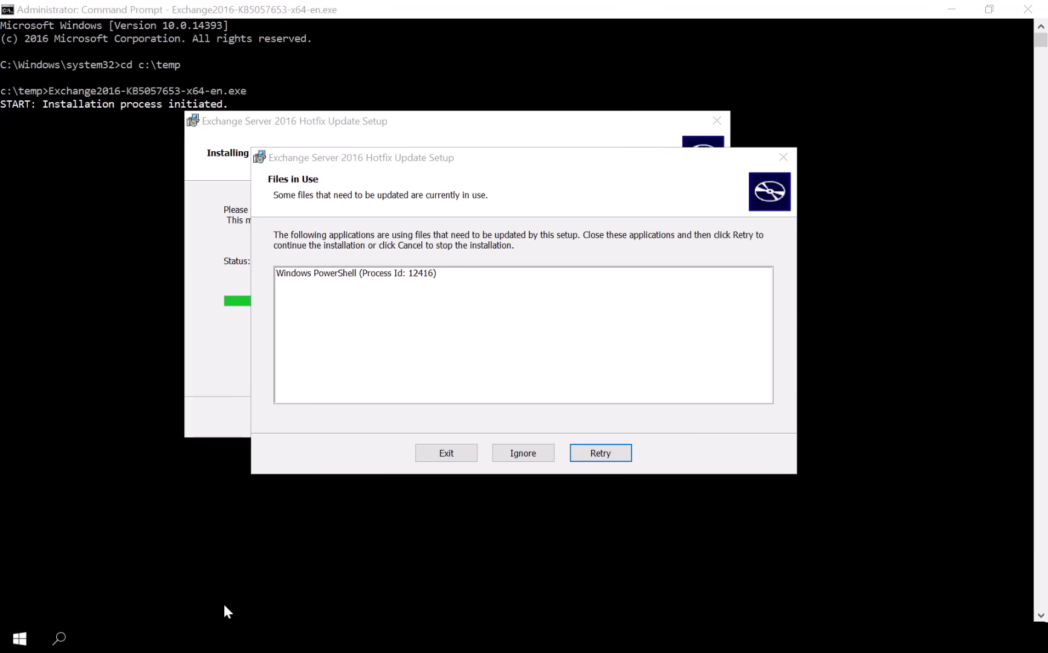
click(605, 450)
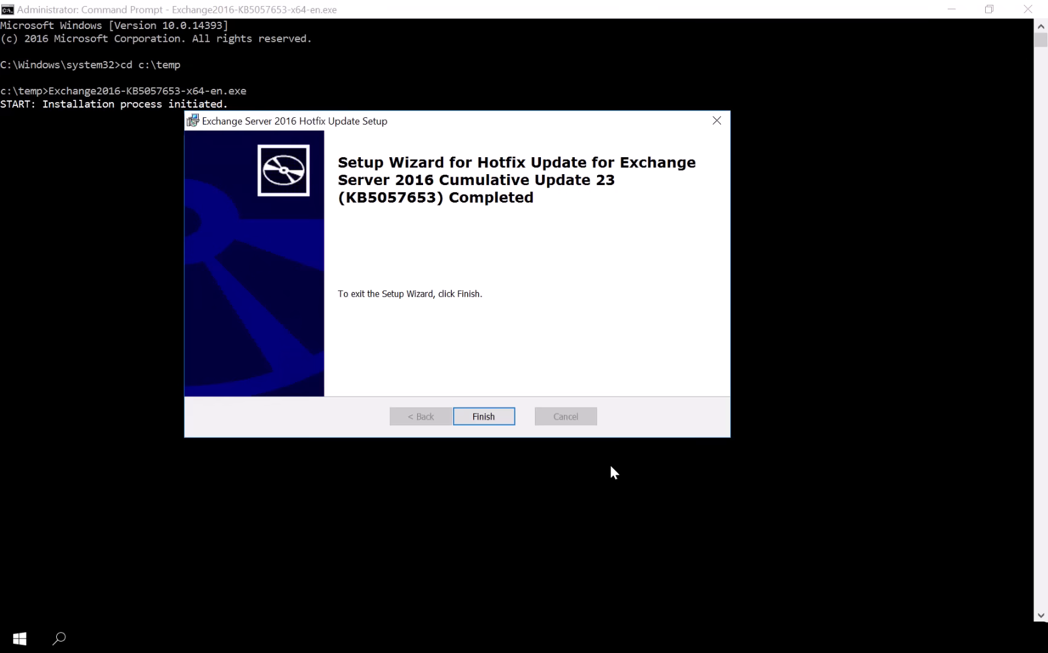
Finish the KB5057653 setup wizard and agree to restart the system immediately.
click(504, 419)
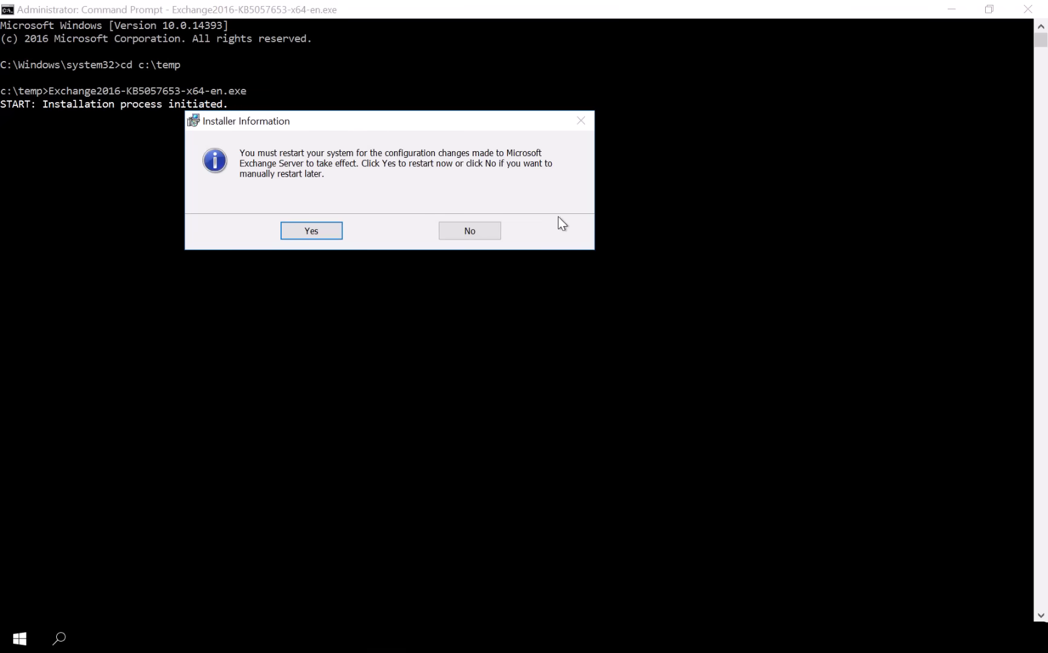
click(341, 233)
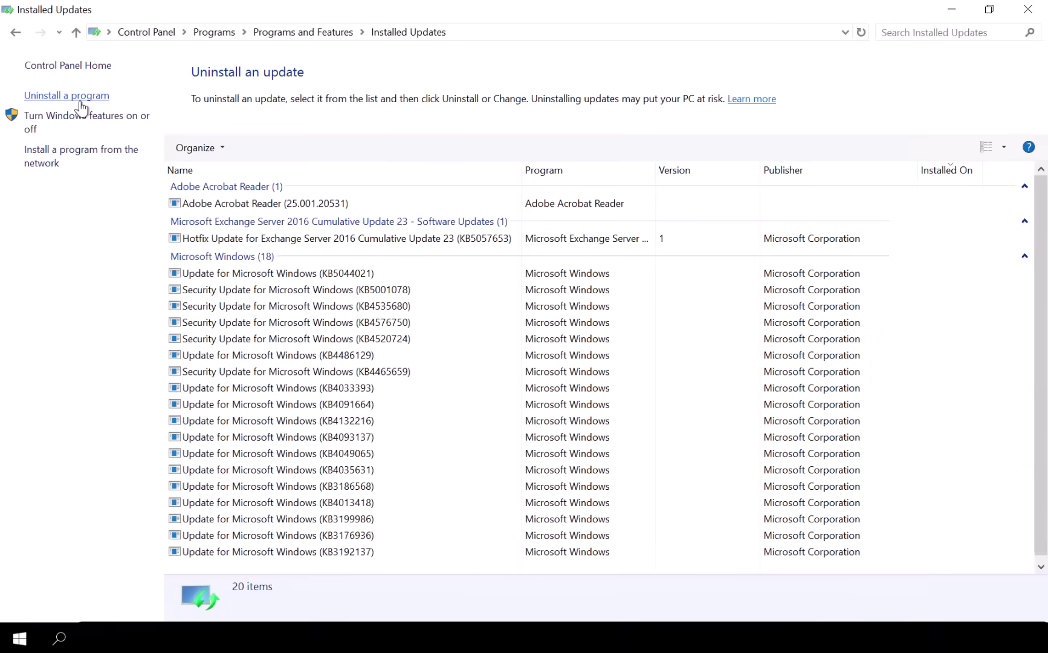
Check the Exchange Server 2016 Cumulative Update 23 hotfix entry (KB5057653) in Installed Updates.
click(347, 241)
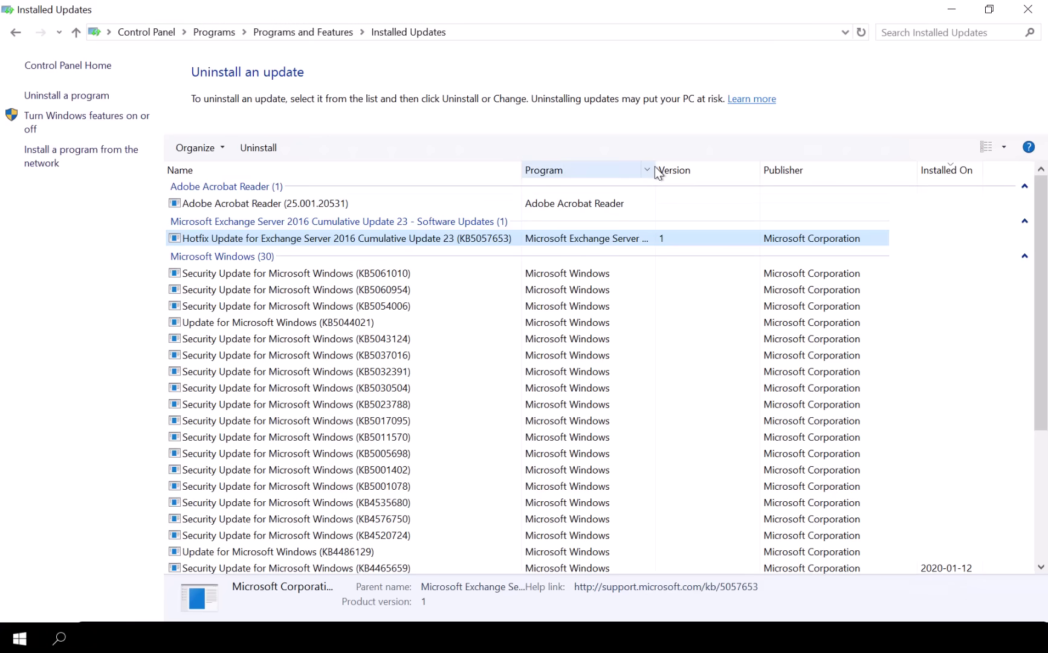
In Exchange Management Shell, store the name-sorted Exchange servers in $ExchangeServers and query each server's Exsetup.exe file version information with a ForEach loop.
mouse_move(655, 169)
mouse_down()
mouse_move(814, 171)
mouse_move(657, 169)
mouse_up()
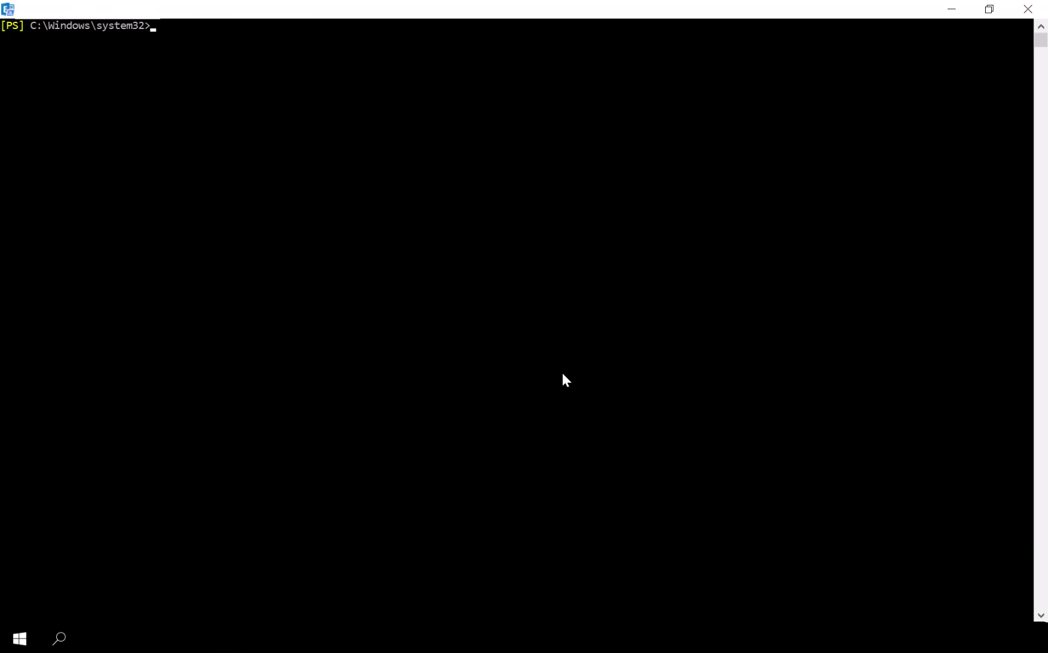
text($ExchangeServers = Get-ExchangeServer | Sort Name)
key(Return)
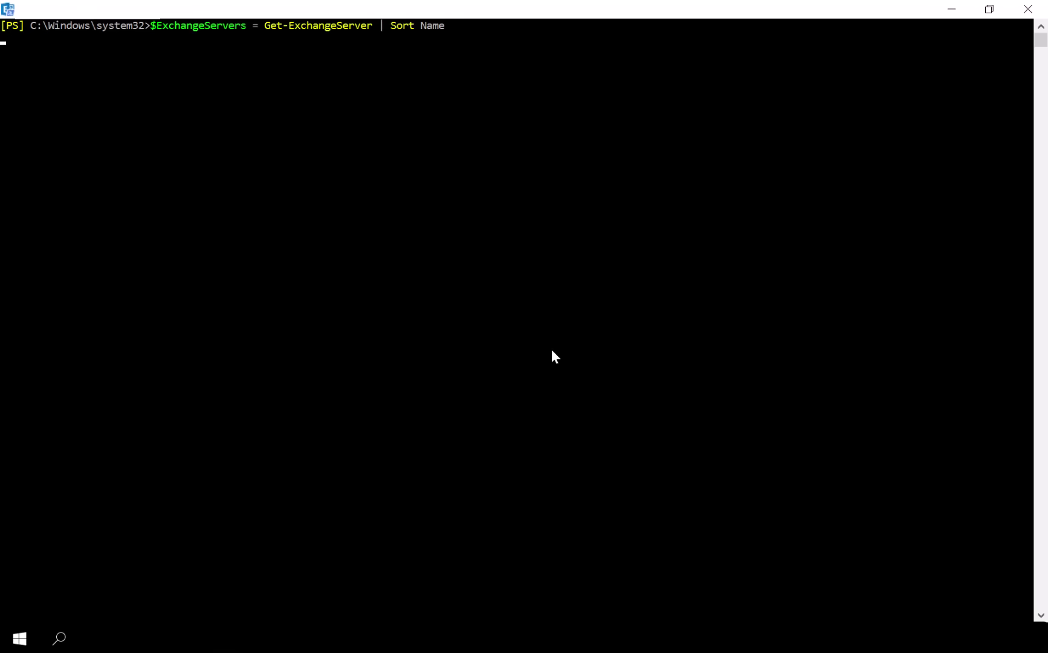
text(ForEach  ($ExchangeServer in $ExchangeServers) { Invoke-Command -ComputerName $ExchangeServer.Name -ScriptBlock {Get-Command  Exsetup.exe | ForEach {$_.FileversionInfo}} })
key(Return)
key(Return)
key(Return)
key(Return)
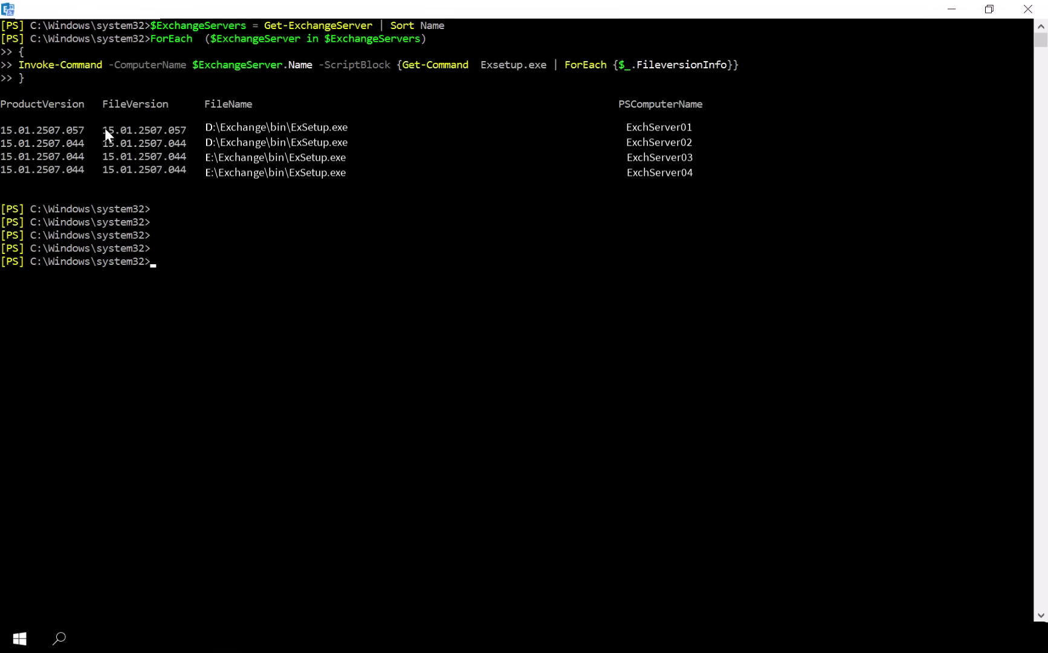
Look up build 15.01.2507.057 in the Exchange Server 2016 table of the Microsoft Learn build numbers page, then return to the shell.
right_click(182, 133)
key(alt+Tab)
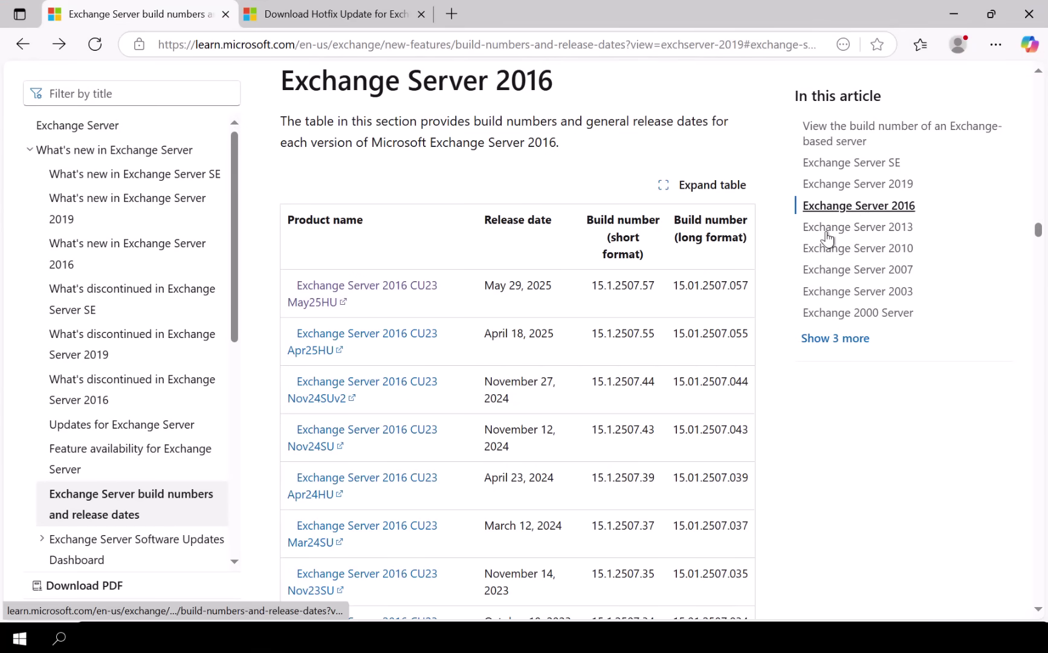
key(ctrl+f)
text(15.01.2507.057)
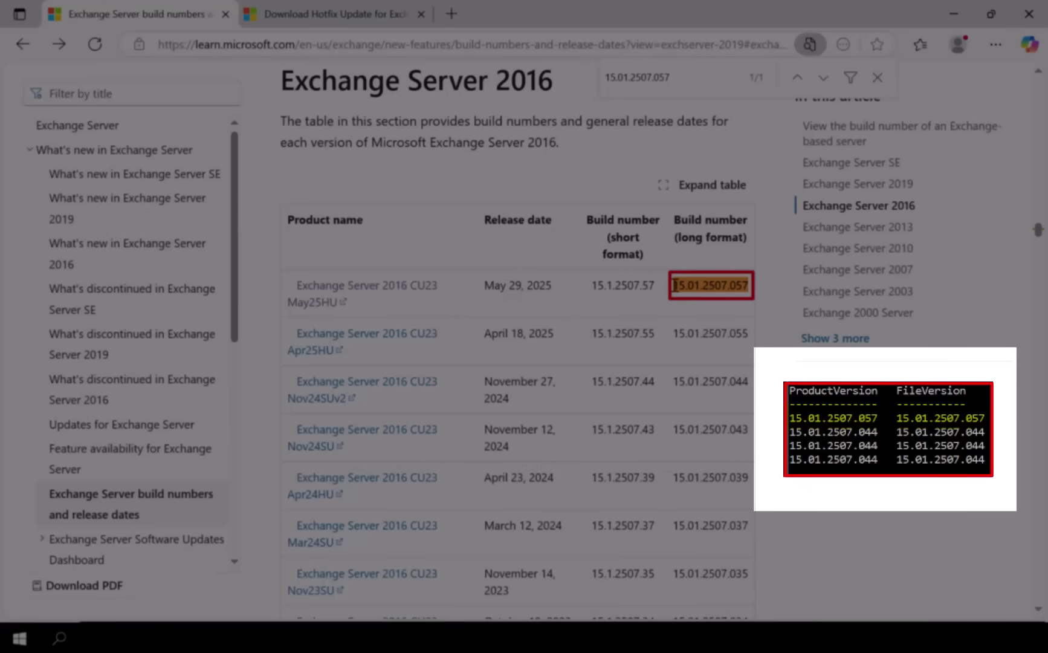
double_click(728, 284)
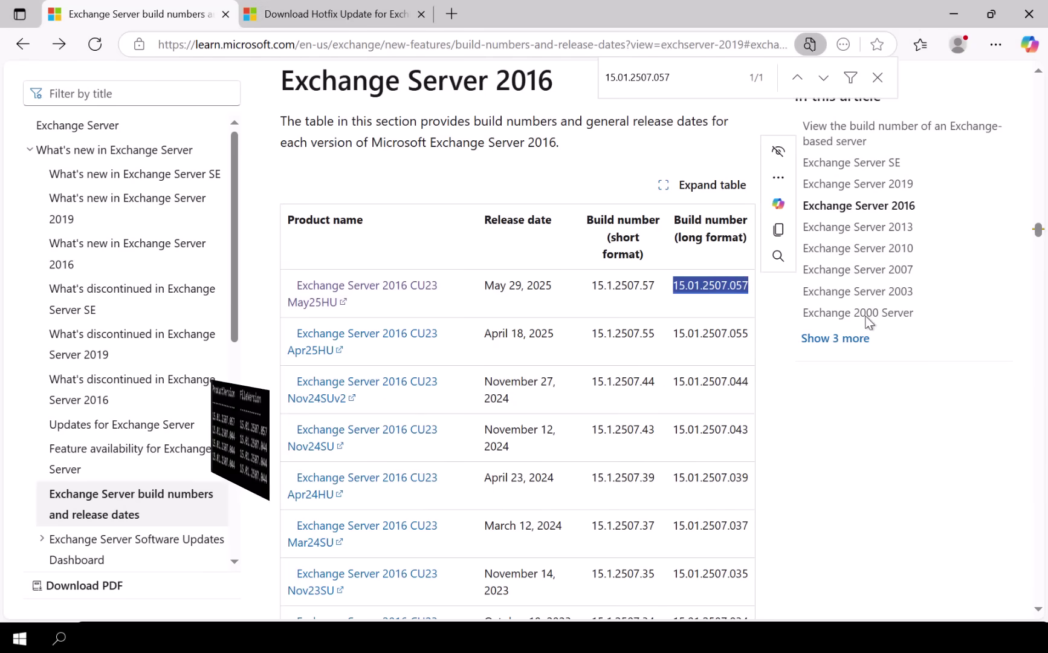
click(950, 16)
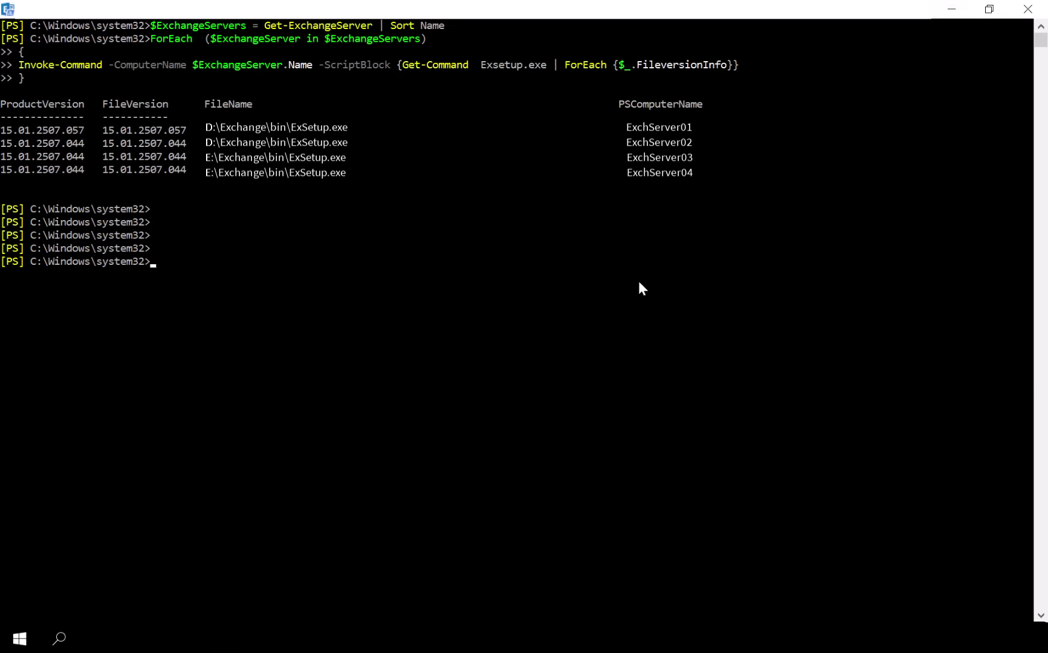
Run SetupAssist.ps1 from C:\temp and check the Exchange AD Level details in its results.
text(cd c:\te)
key(Tab)
key(Return)
text(.\Se)
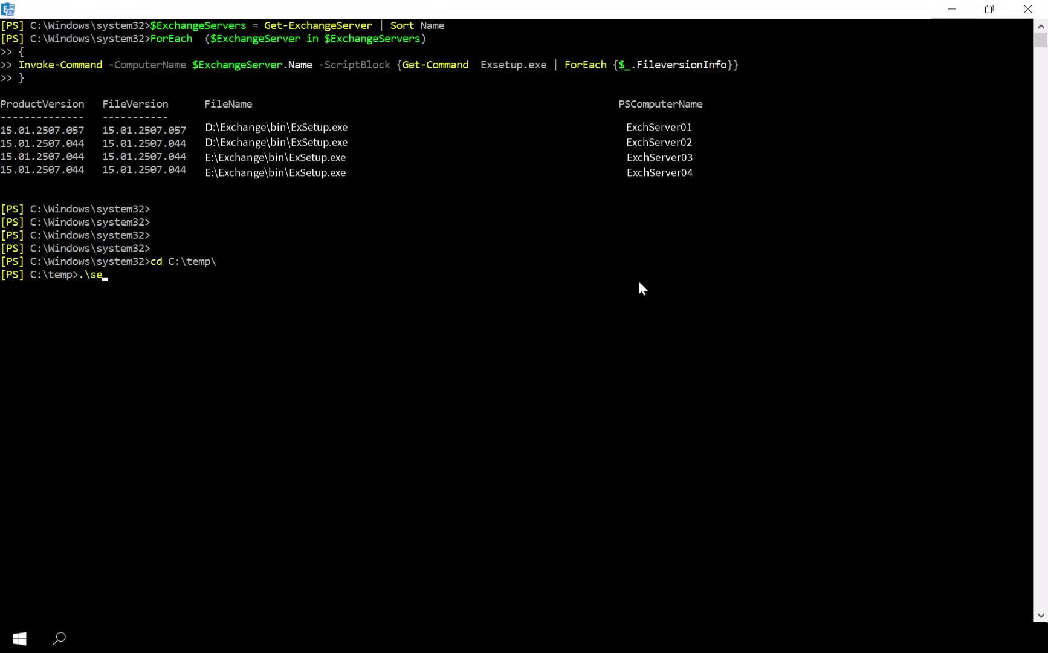
key(Tab)
key(Return)
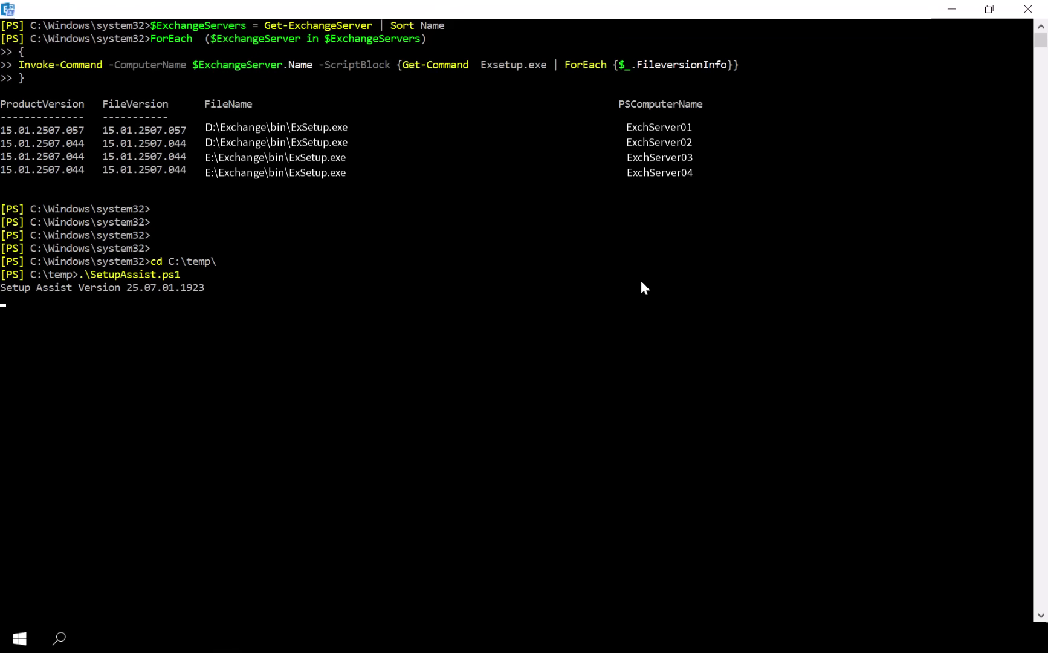
scroll(641, 281, down, 6)
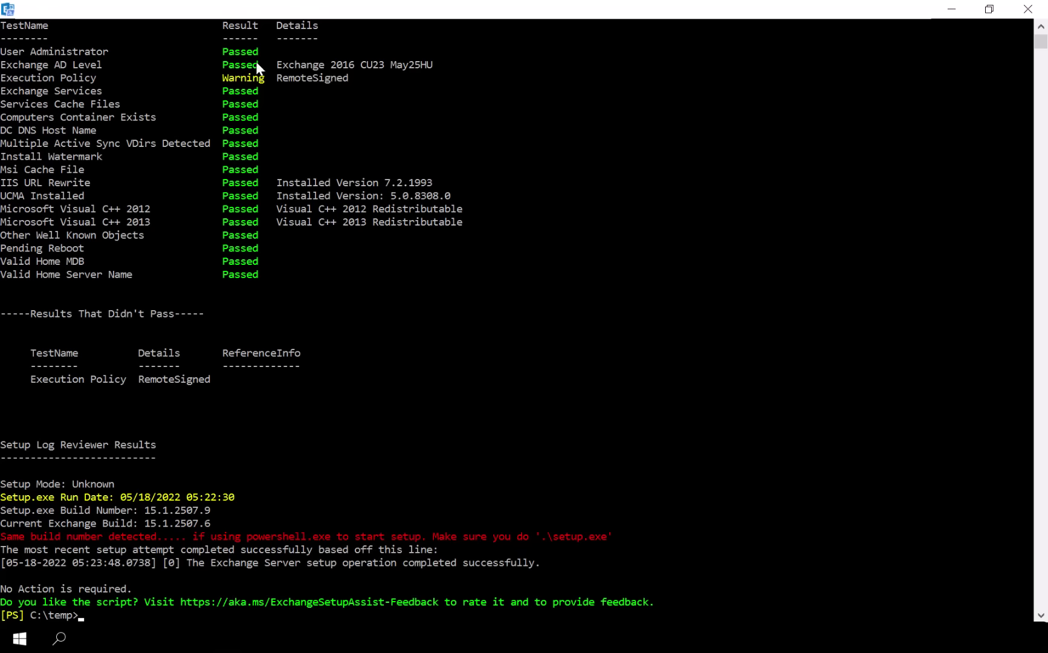
drag(276, 64, 411, 64)
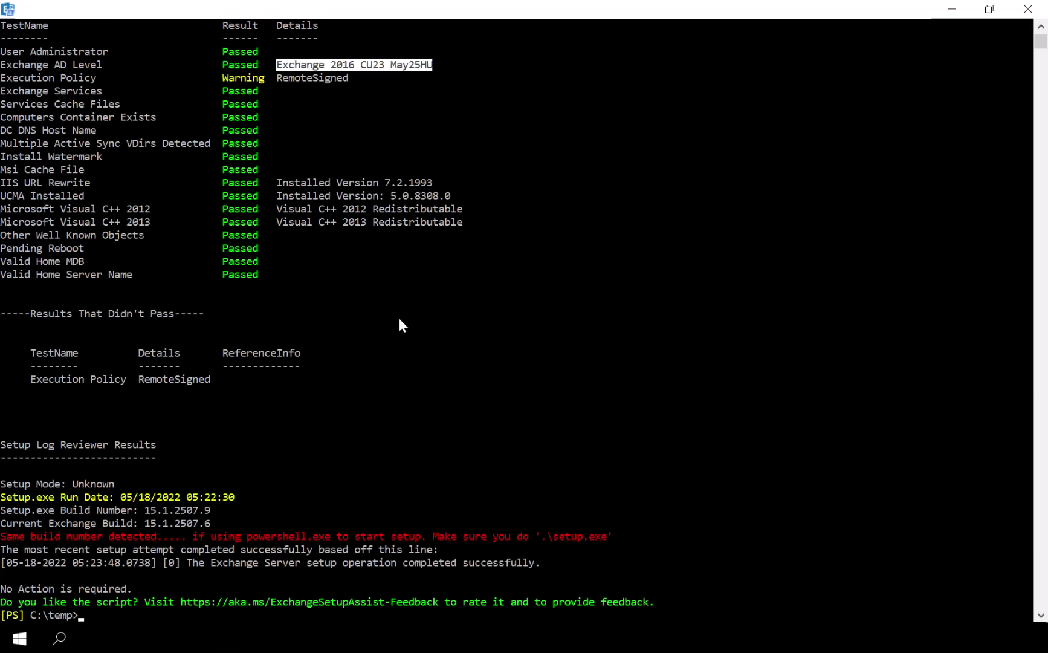
click(450, 326)
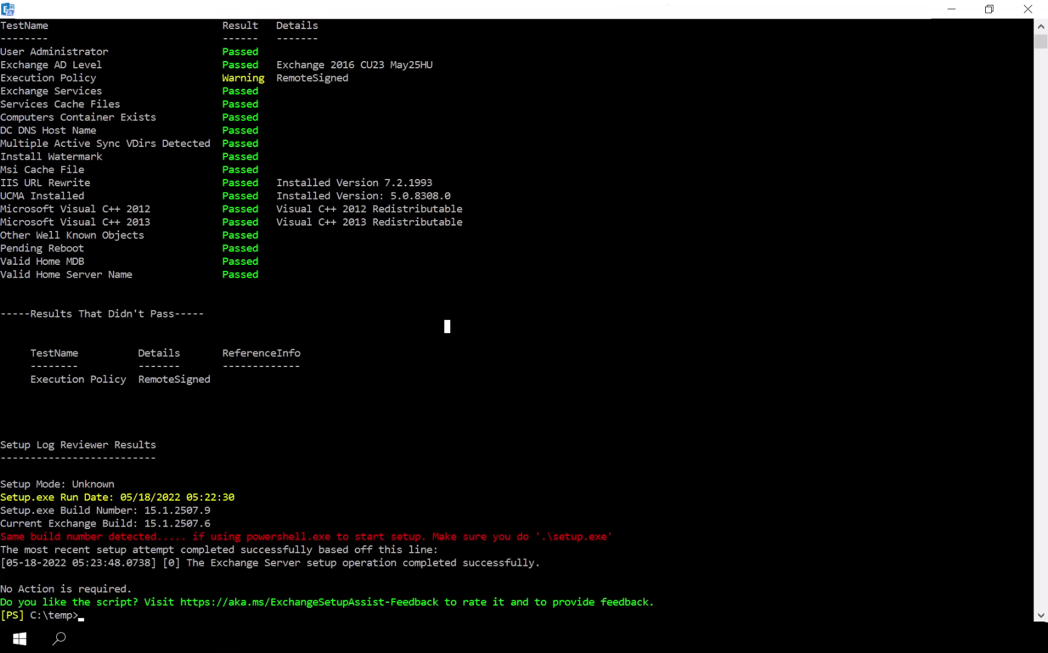
Open Web.config from D:\Exchange\ClientAccess\ecp in a maximized Notepad window.
key(super+e)
click(476, 149)
text(D:\Exchange\ClientAccess\ecp)
key(Return)
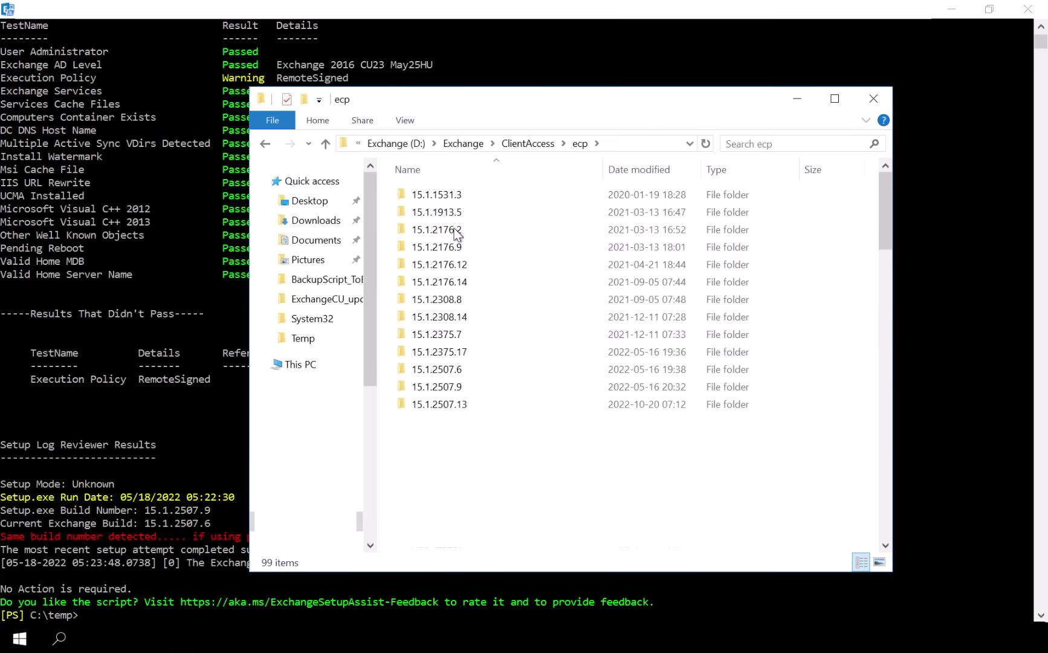
click(454, 229)
text(web)
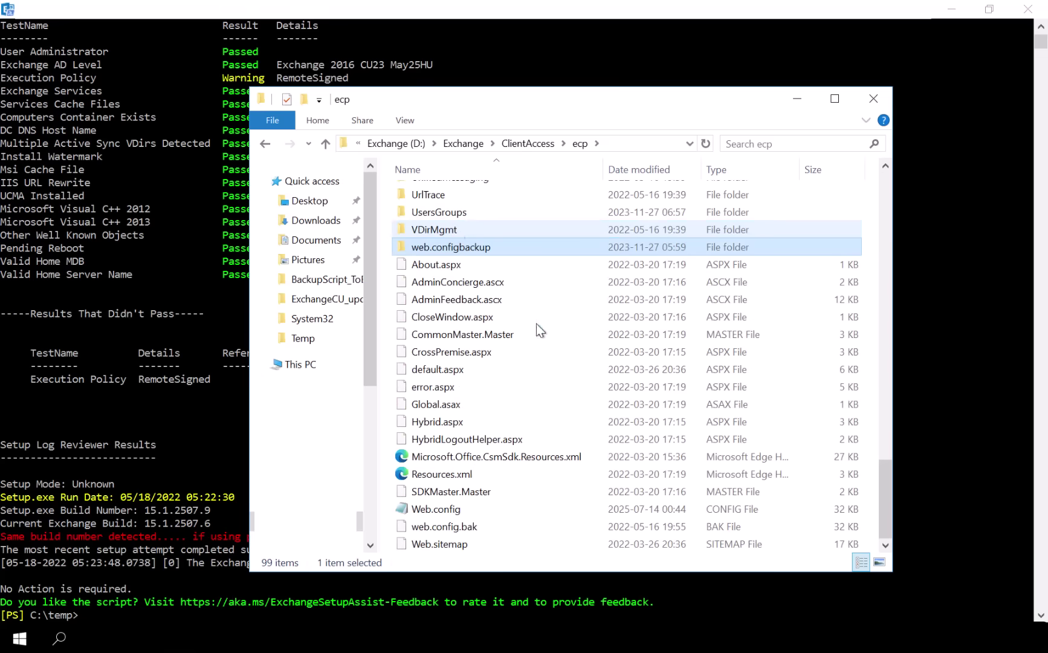
double_click(452, 513)
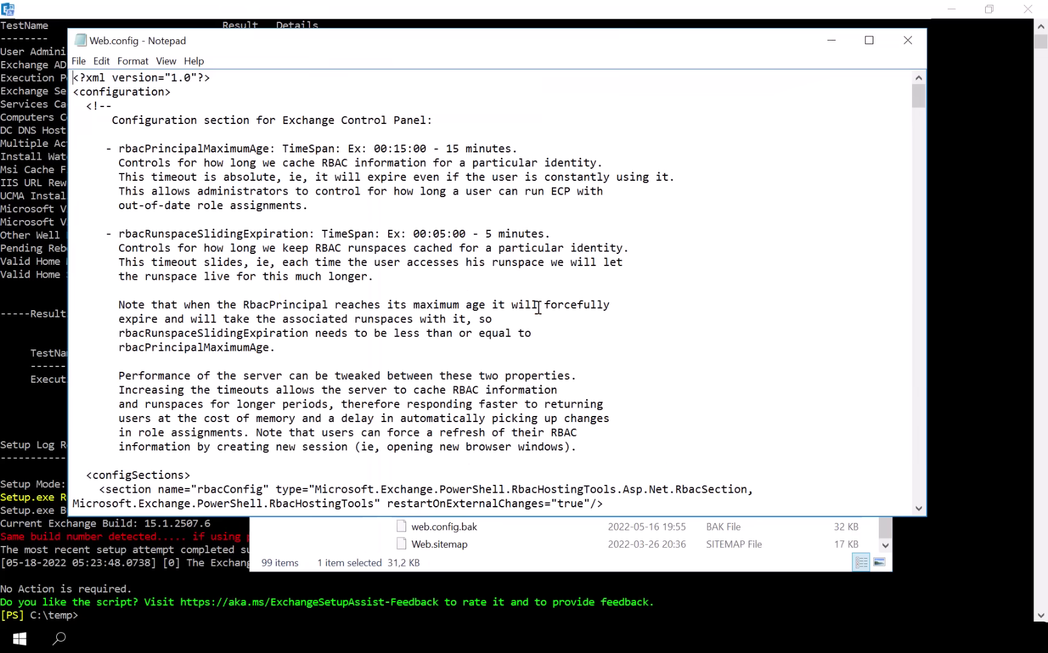
click(867, 43)
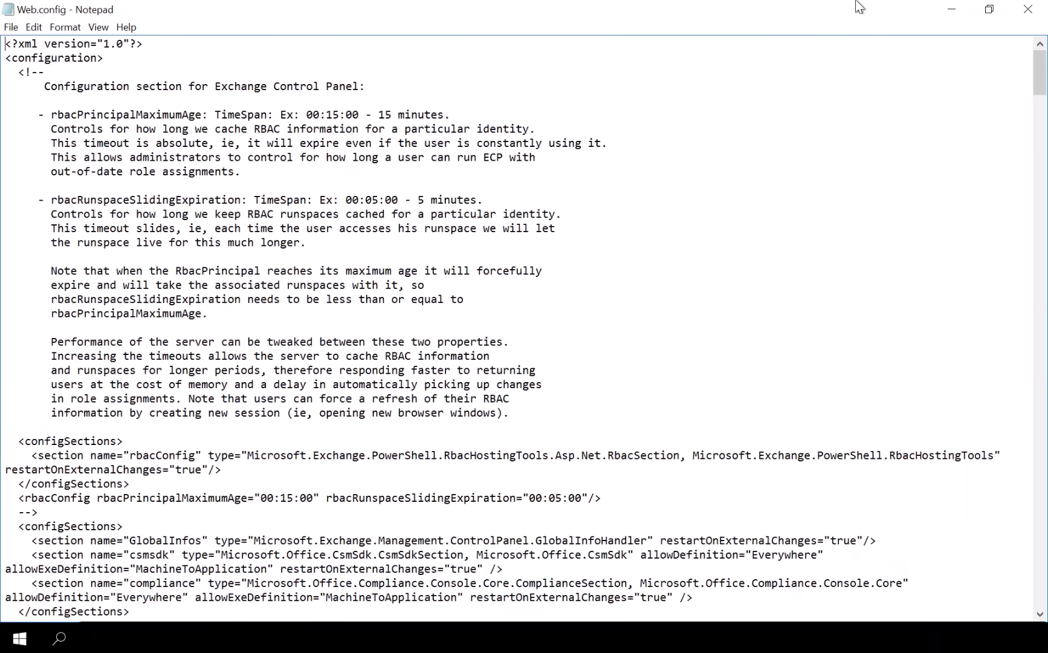
Find </appsettings> in Web.config and insert above it the OU picker comment and the GetListDefaultResultSize key with value 10000.
key(ctrl+f)
click(297, 176)
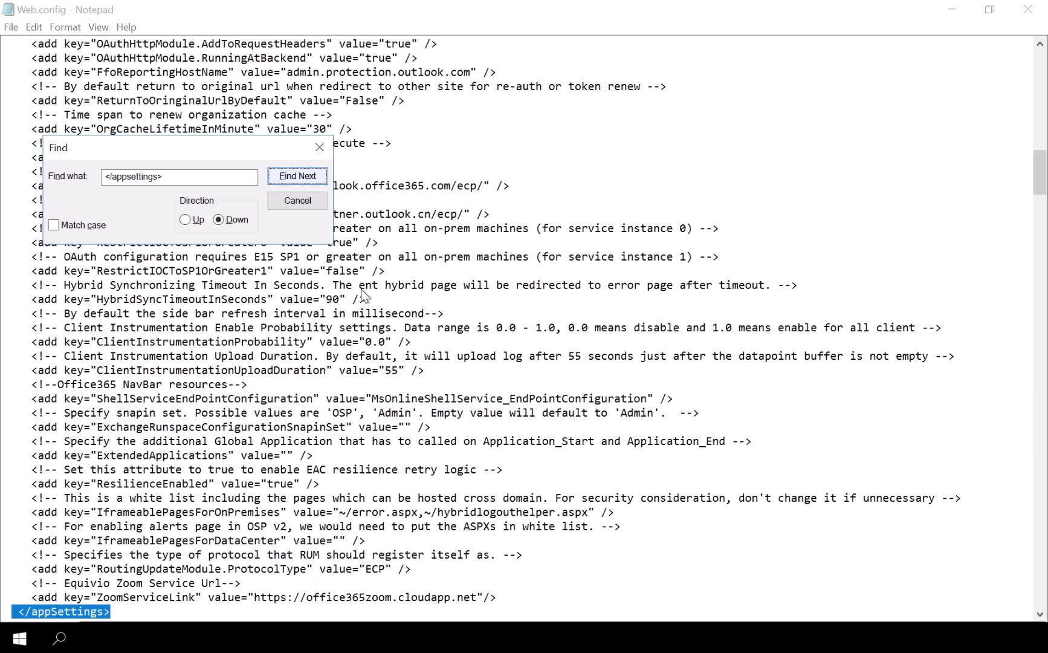
scroll(369, 326, down, 1)
scroll(369, 326, down, 1)
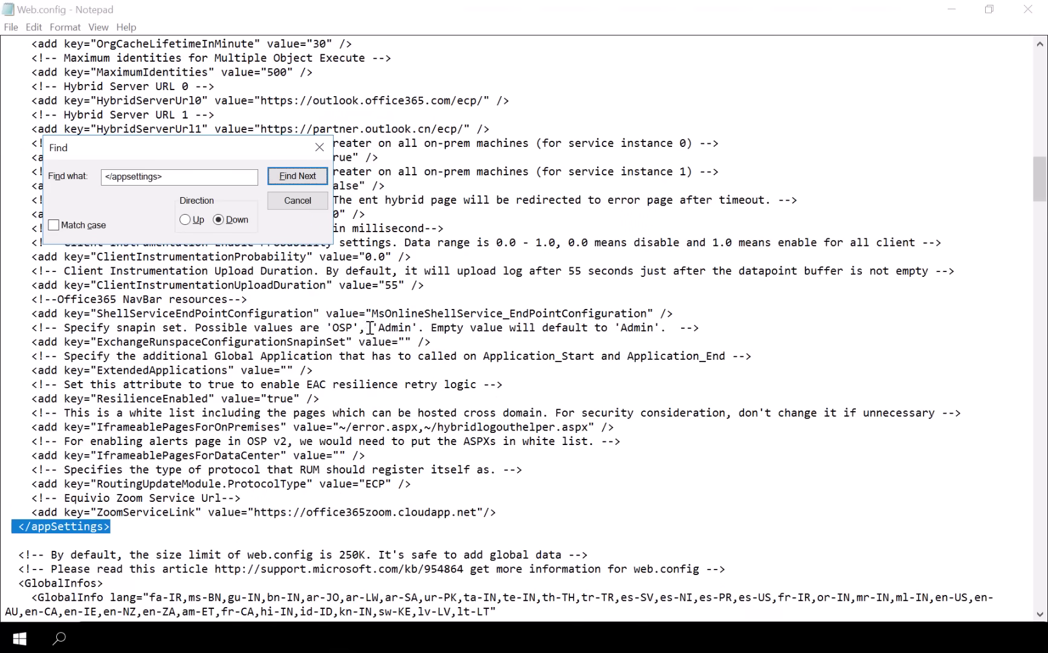
scroll(371, 329, down, 1)
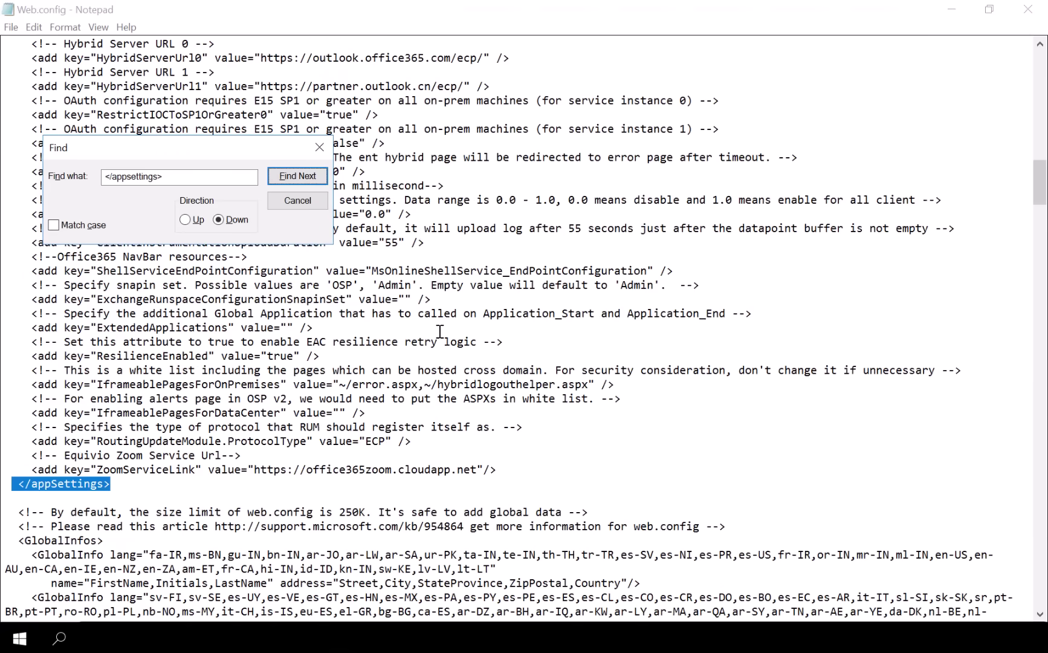
click(315, 203)
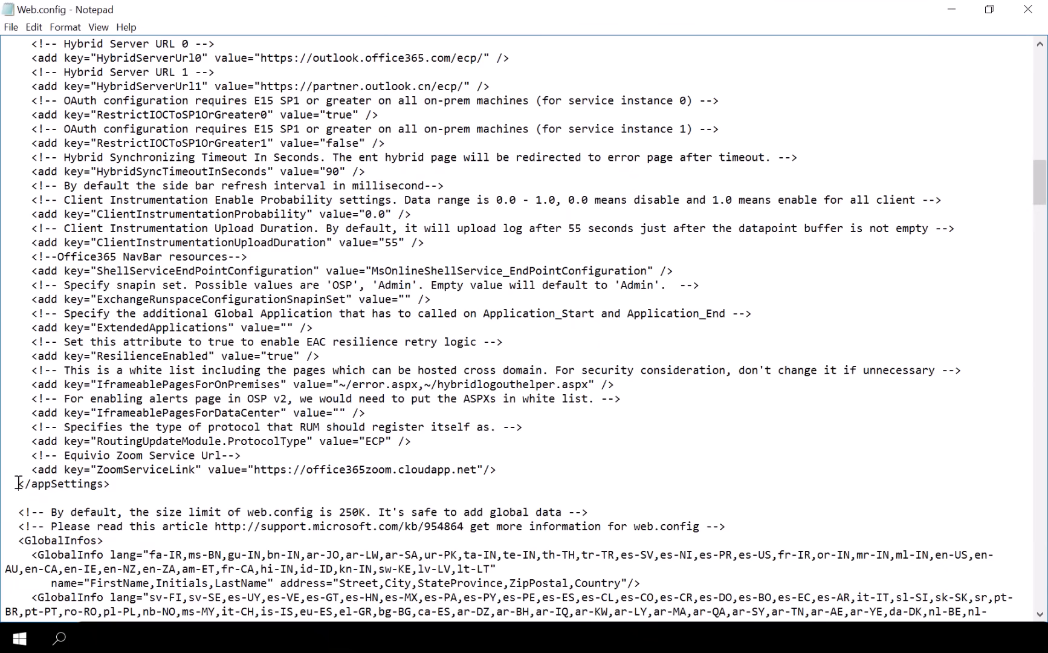
click(517, 473)
key(Return)
text(<!-- allows the OU picker when placing a new mailbox in its designated organizational unit to retrieve all OUs - default value is 500 --> <add key="GetListDefaultResultSize" value="10000" />)
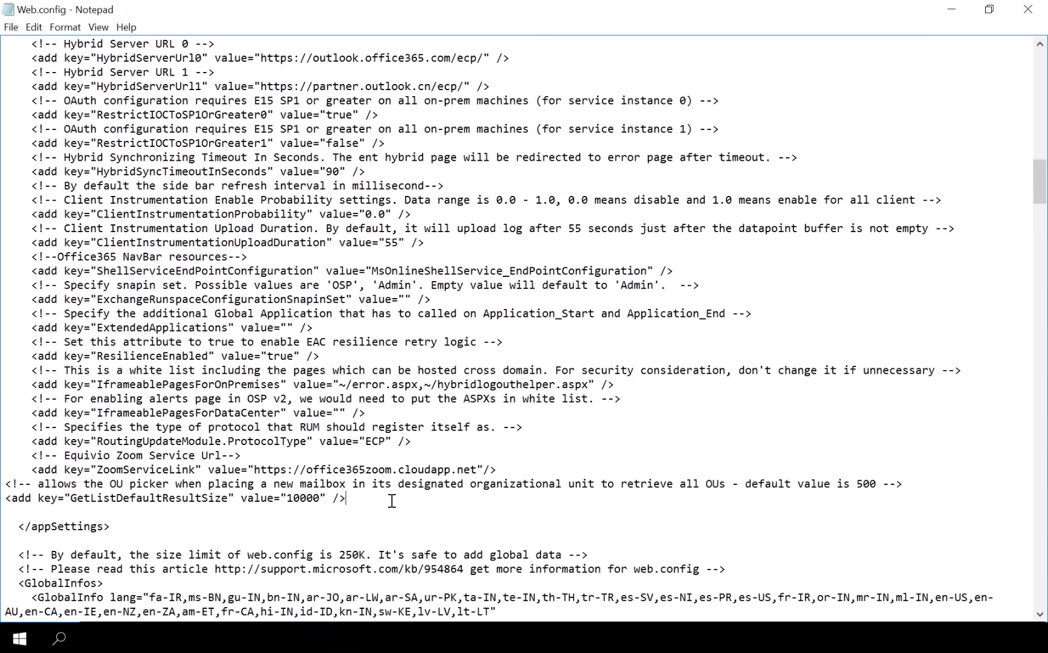
key(Delete)
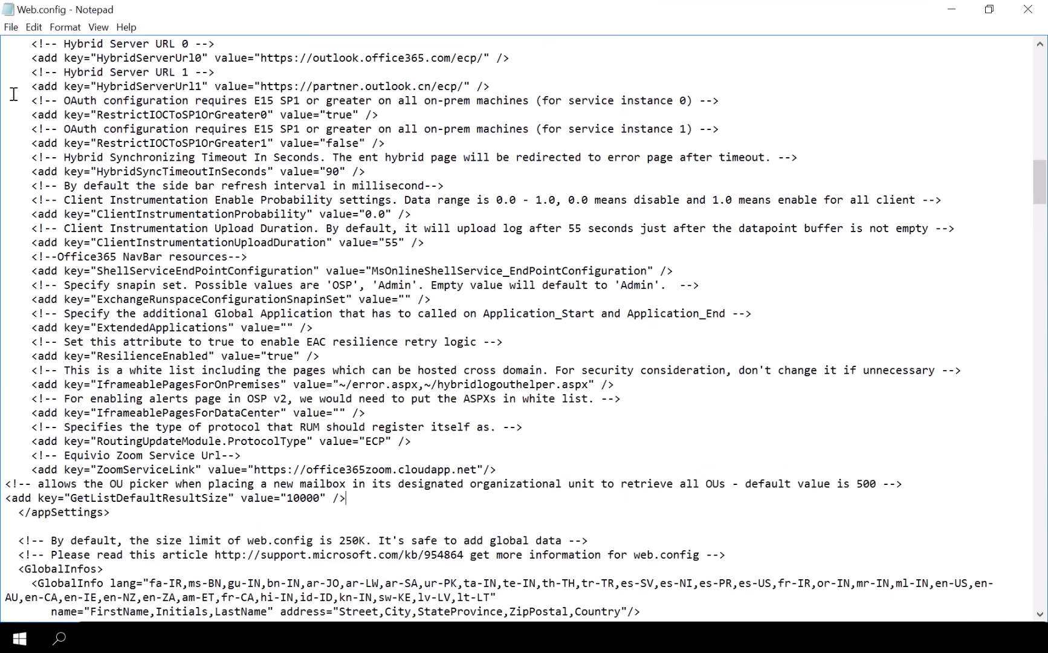
Save Web.config, close Notepad and maximize the ecp folder window.
click(12, 27)
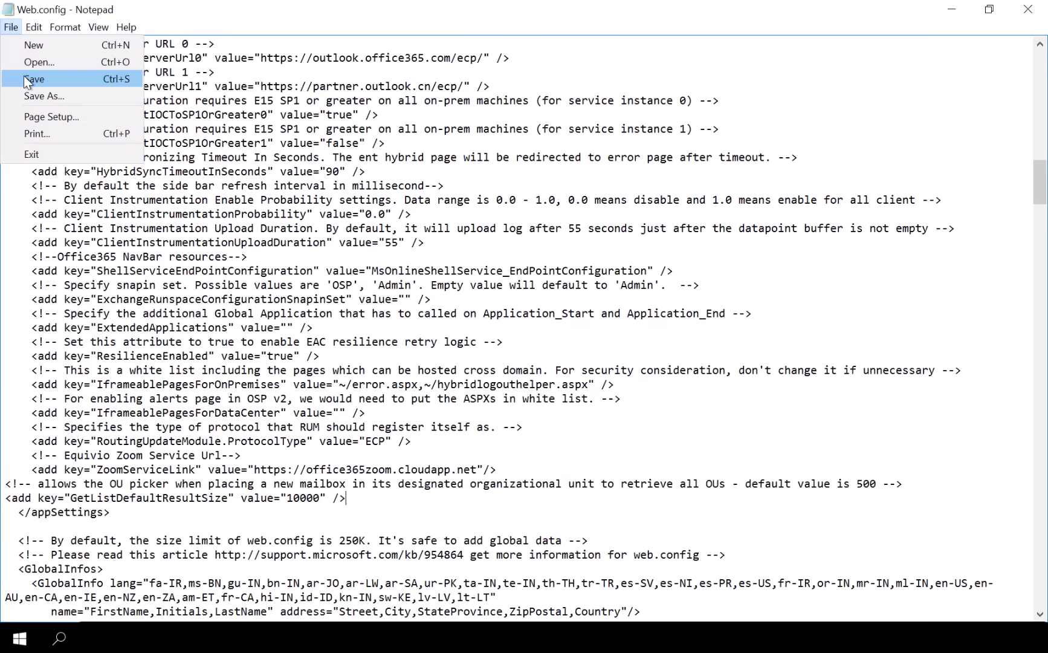
click(34, 78)
click(1028, 10)
click(834, 99)
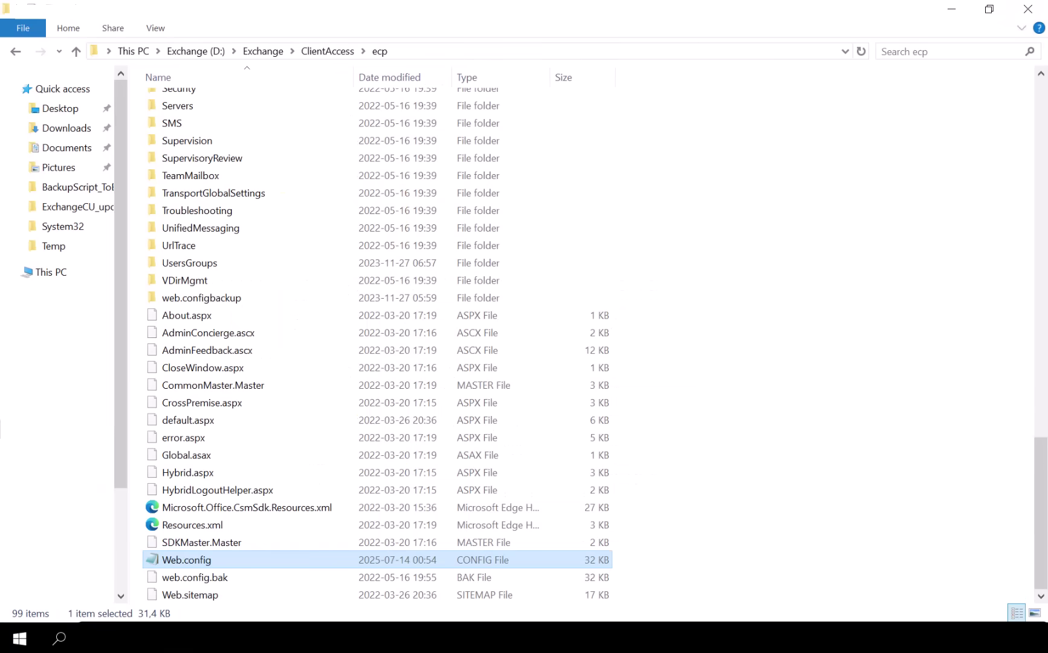
Restart the server with Other (Planned) as the shutdown reason.
click(17, 641)
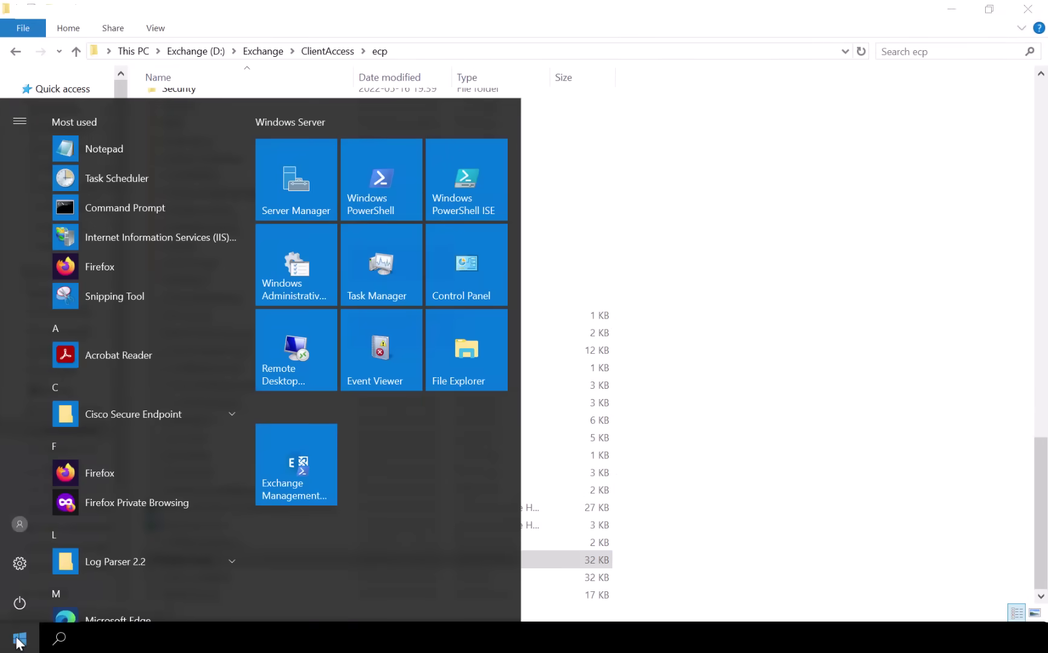
click(28, 602)
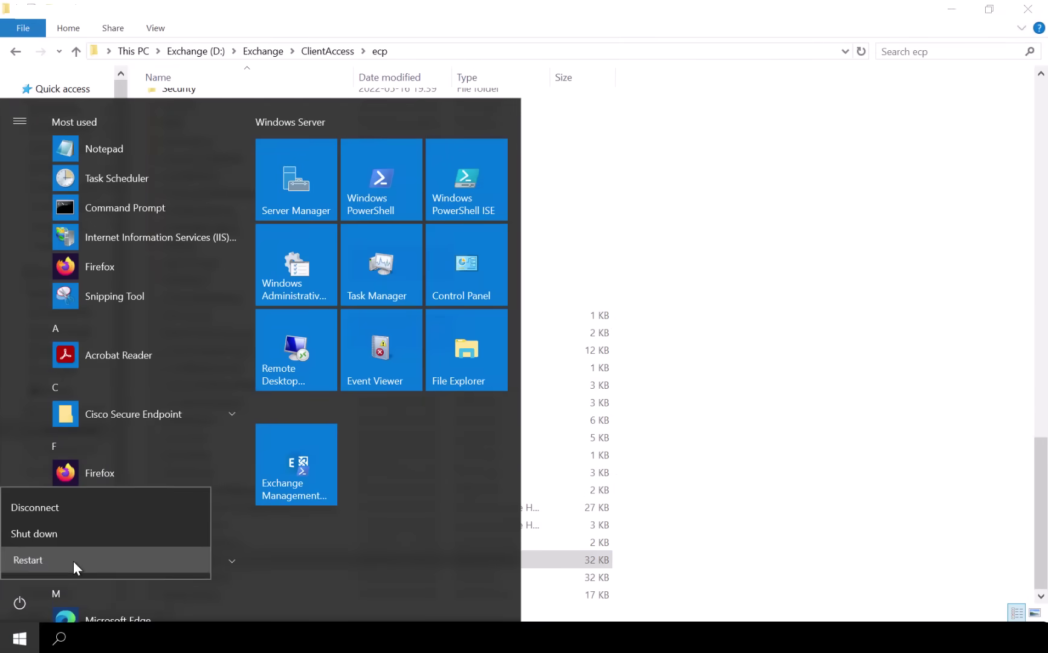
click(73, 561)
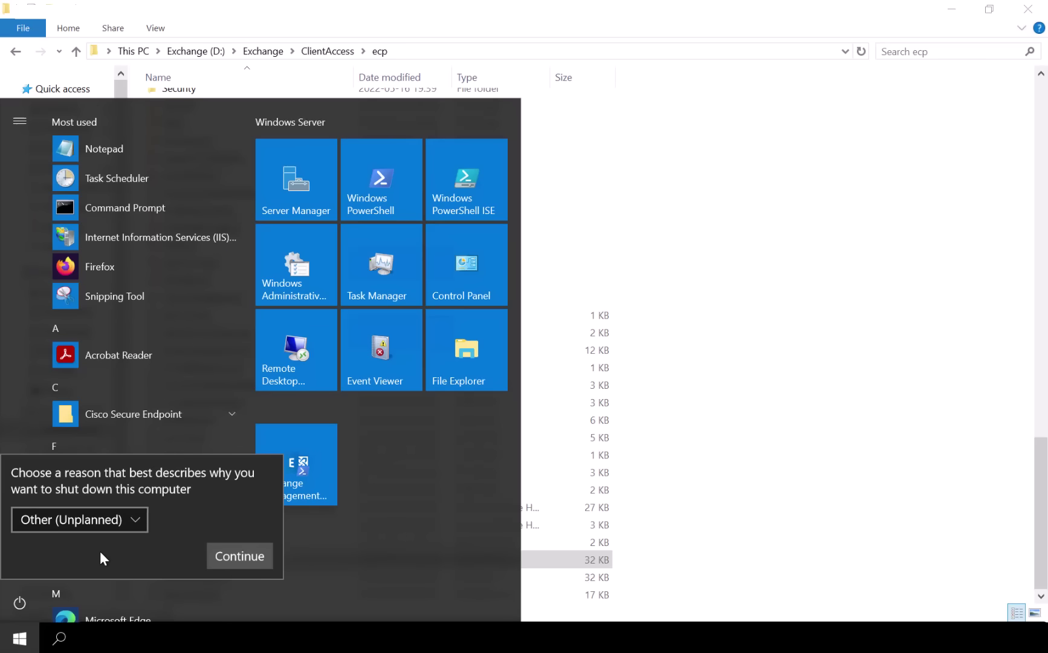
click(129, 521)
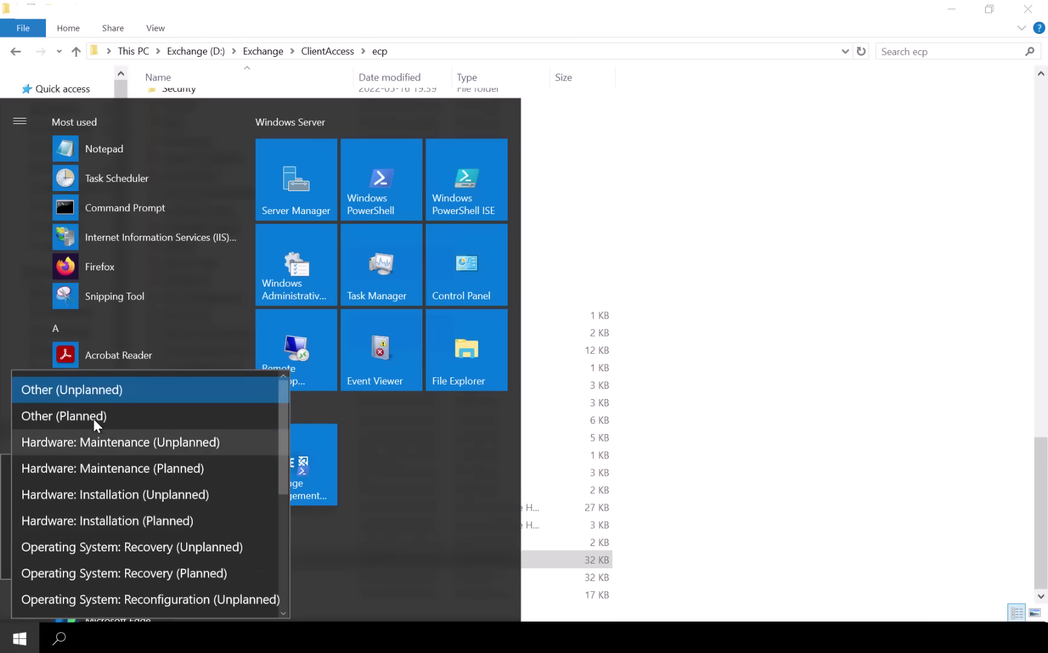
click(36, 417)
click(252, 554)
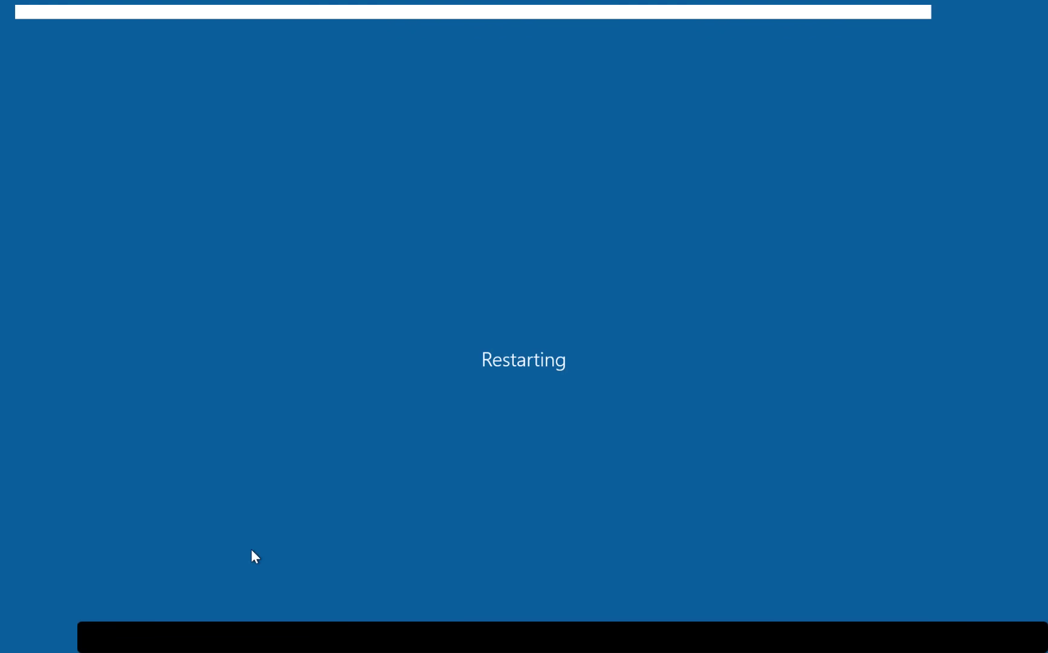